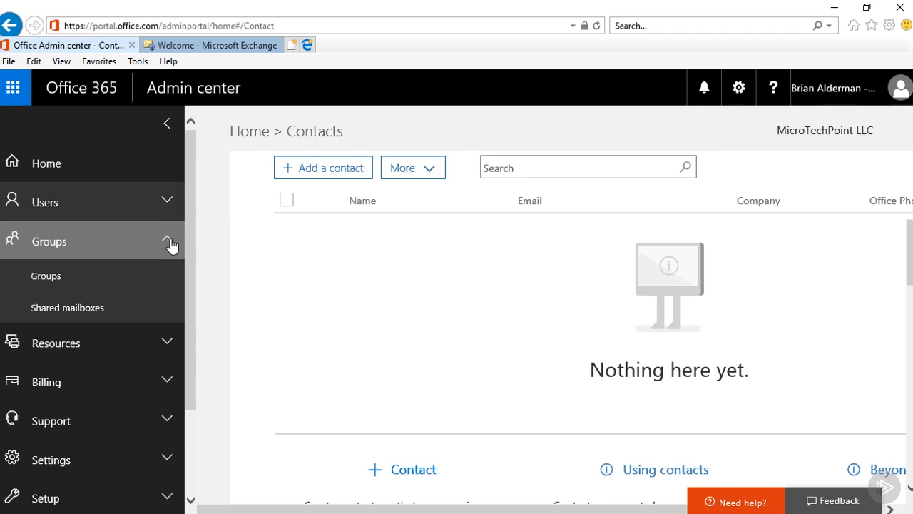
# Open the Office 365 Groups page and preview the available group types without creating a group
pyautogui.click(86, 278)
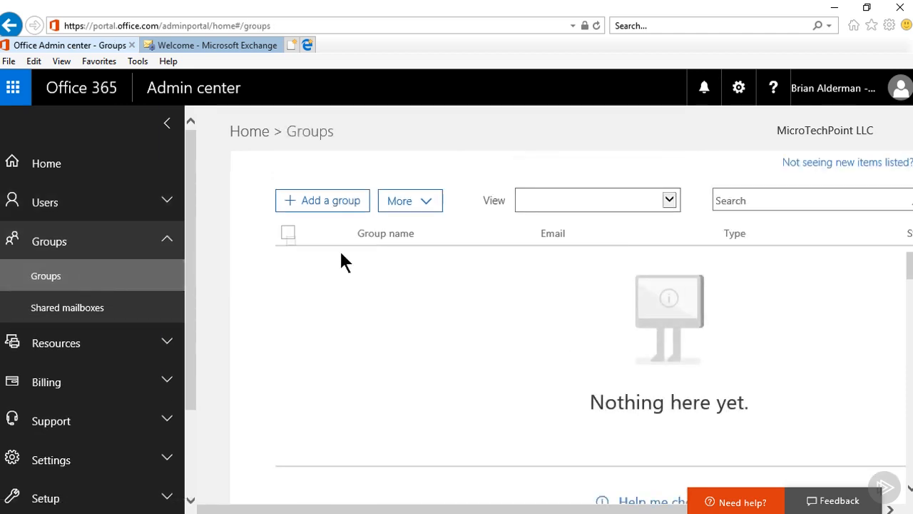
pyautogui.click(328, 205)
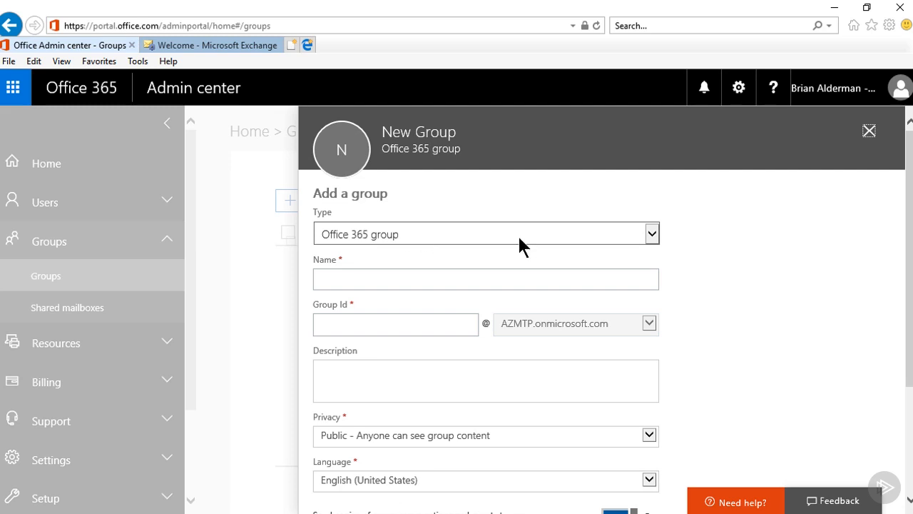
pyautogui.click(651, 236)
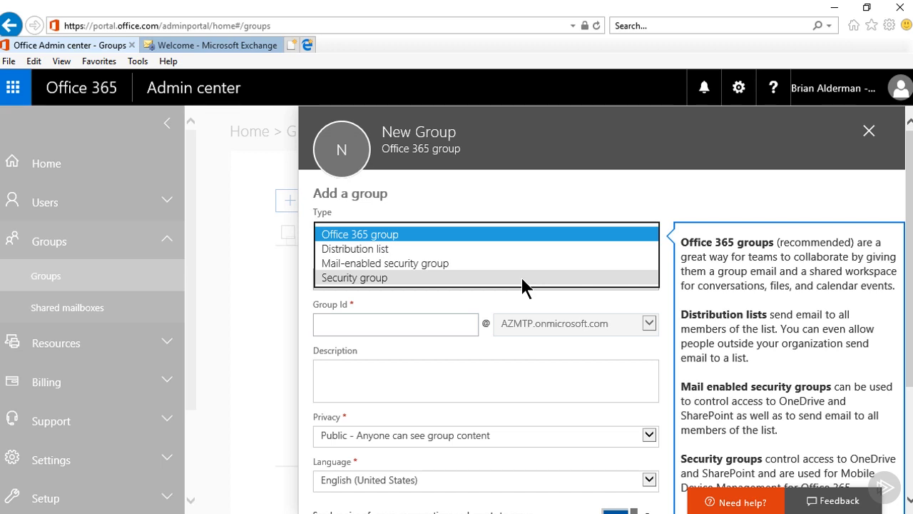
pyautogui.click(868, 136)
pyautogui.scroll(-1, 168, 188)
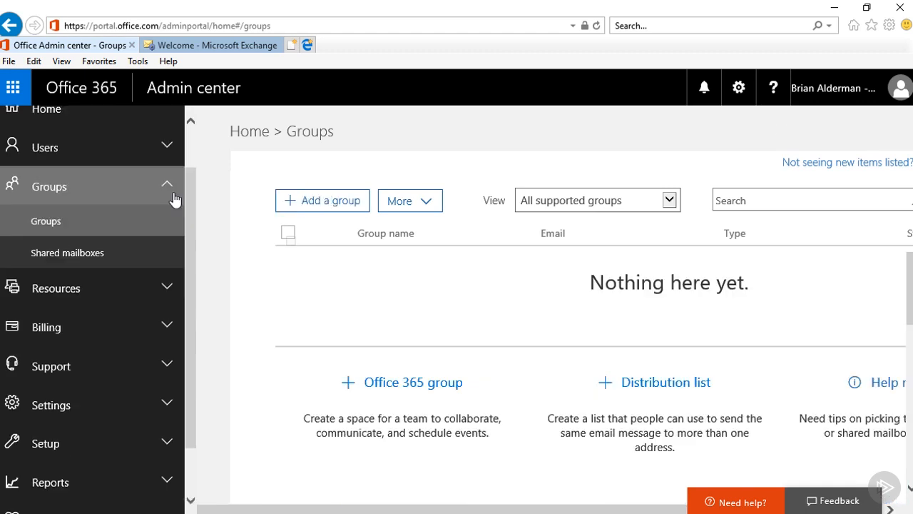
pyautogui.click(167, 188)
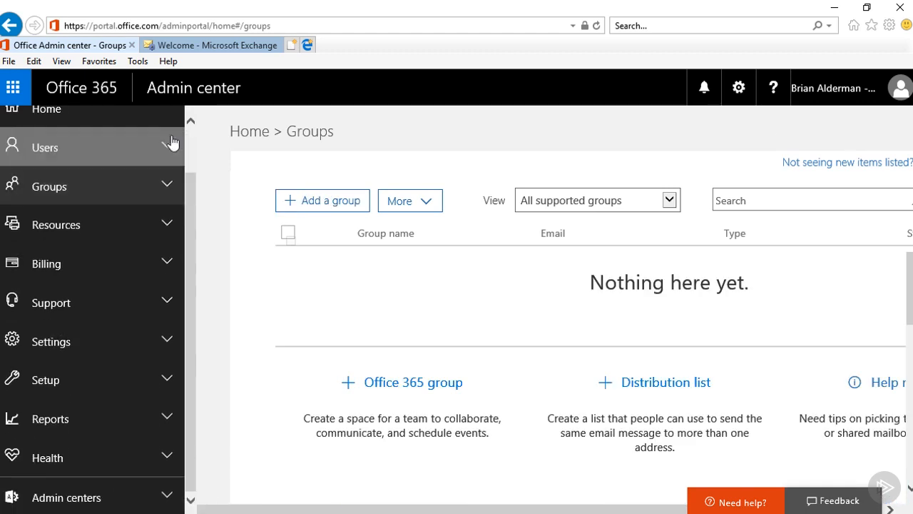
# Start a new mail contact from the Exchange admin center's contacts list
pyautogui.click(206, 47)
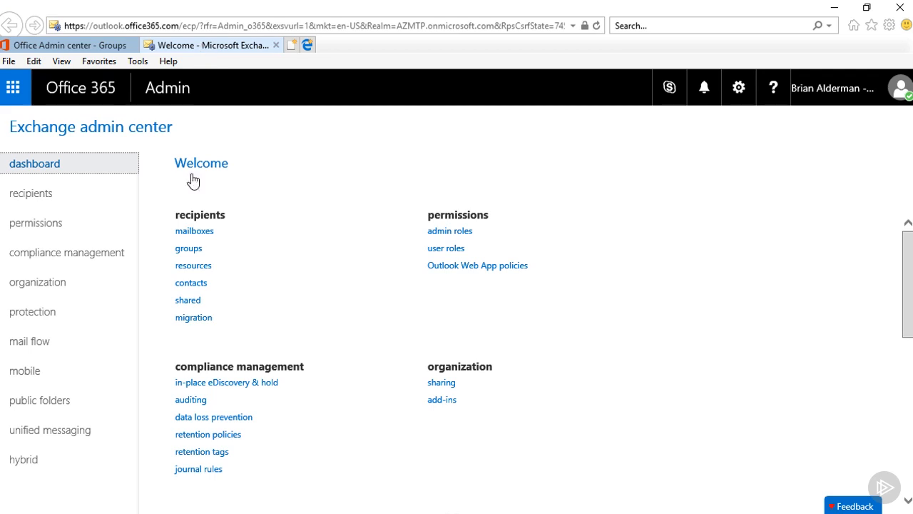
pyautogui.click(192, 284)
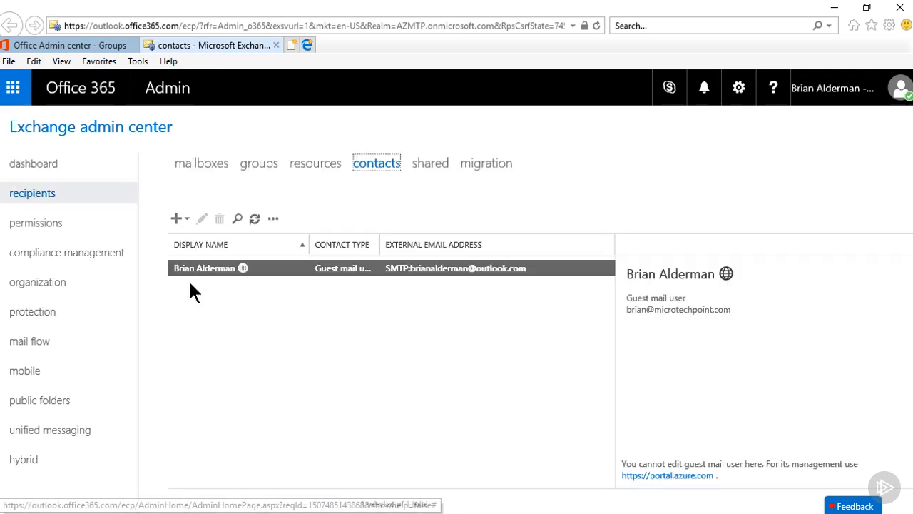
pyautogui.click(177, 218)
pyautogui.click(198, 244)
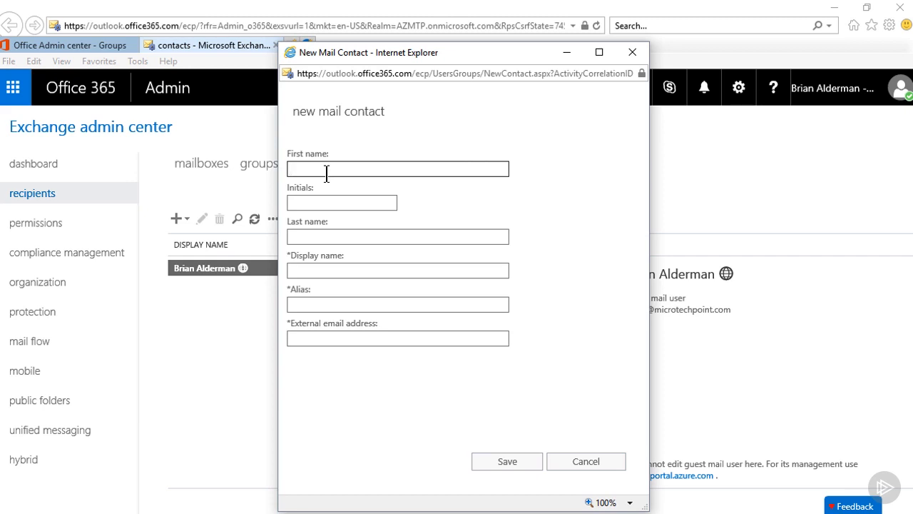
# Enter the contact's first and last name, alias and external e-mail address, then save
pyautogui.click(313, 203)
pyautogui.click(299, 237)
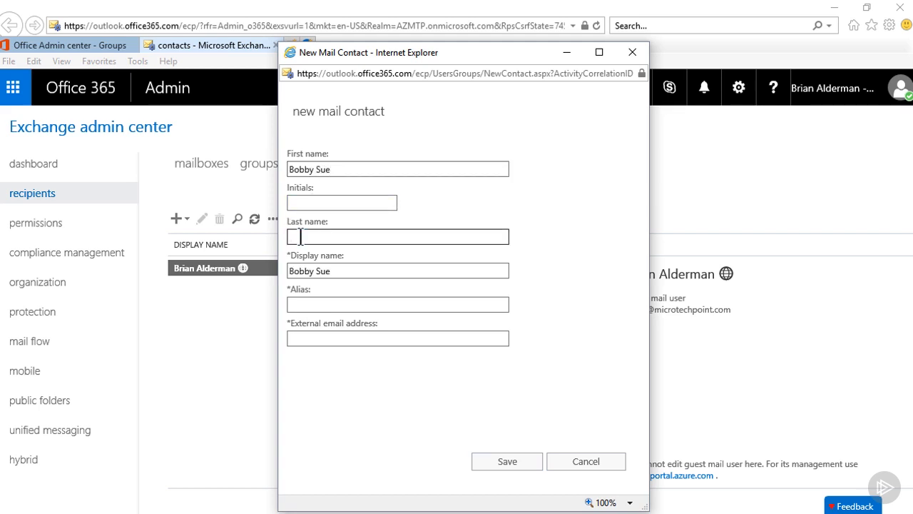
pyautogui.click(309, 305)
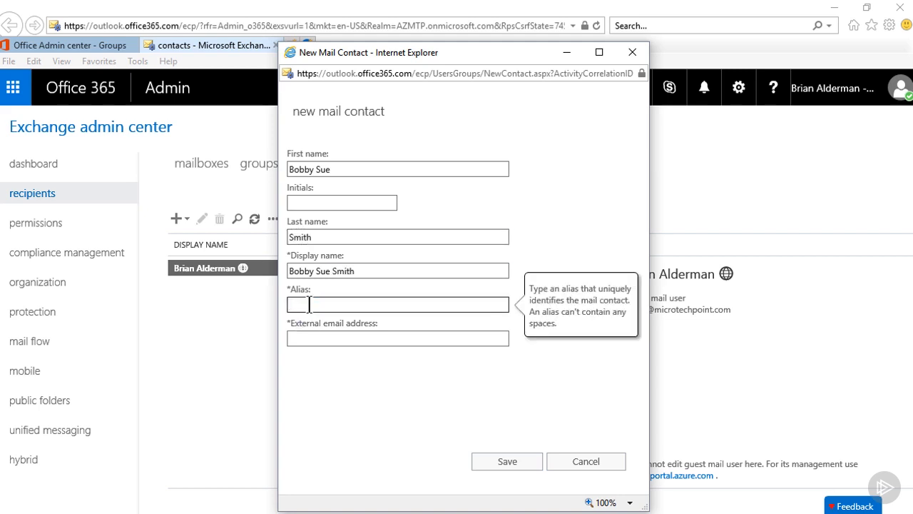
pyautogui.write('BSB')
pyautogui.click(299, 335)
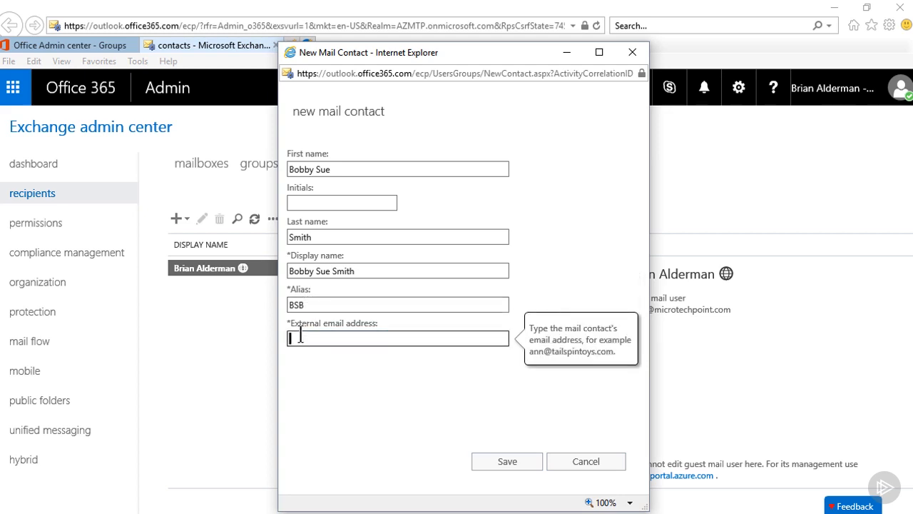
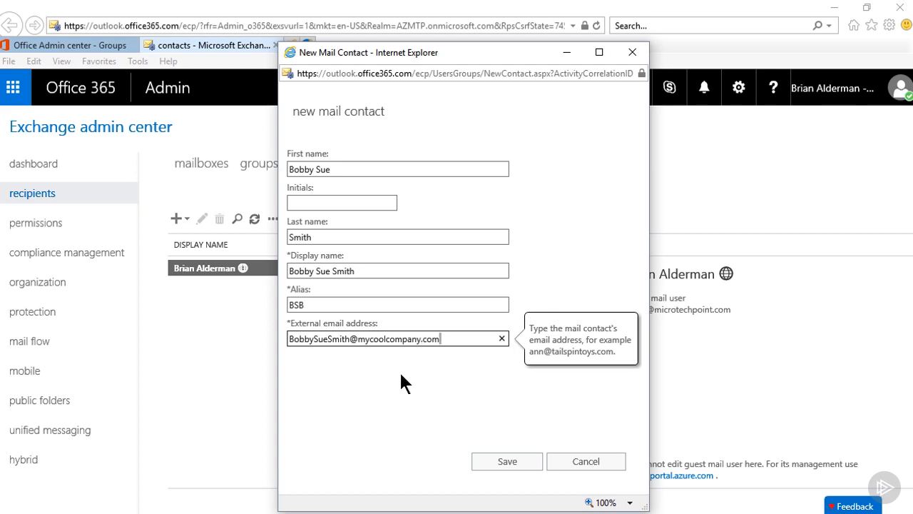
pyautogui.click(505, 460)
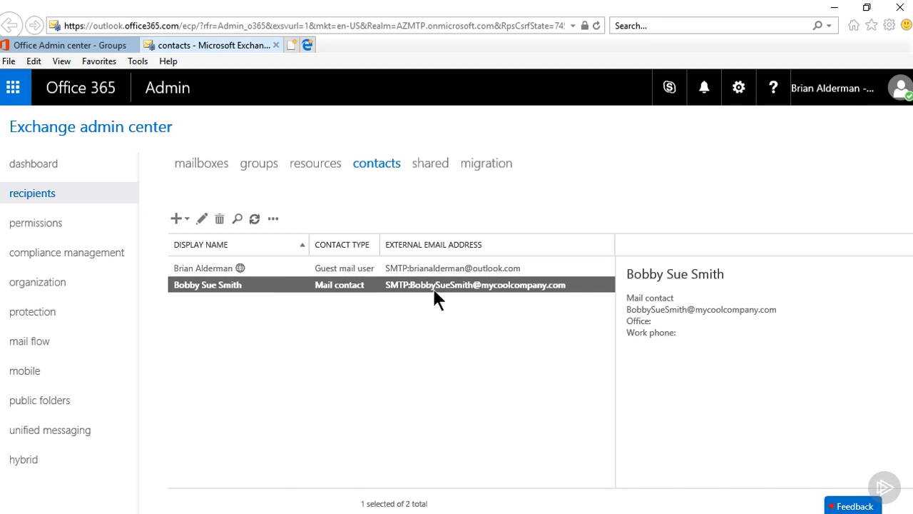
# Review the new contact's general, contact information, organization and MailTip details, then cancel unchanged
pyautogui.doubleClick(508, 288)
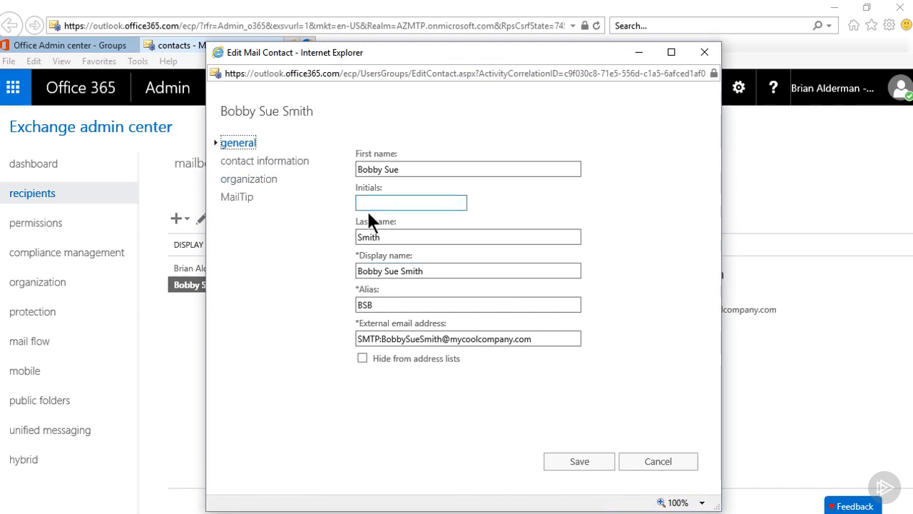
pyautogui.click(274, 165)
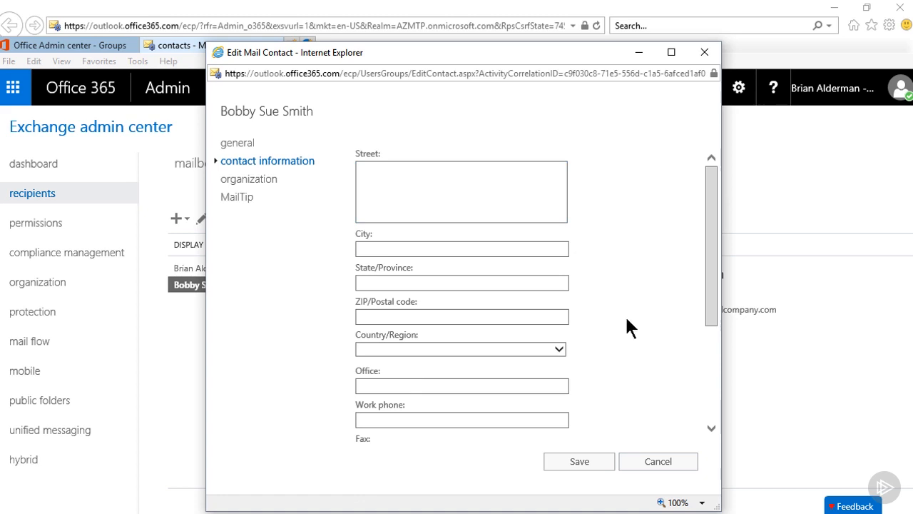
pyautogui.moveTo(710, 312)
pyautogui.mouseDown()
pyautogui.moveTo(725, 426)
pyautogui.moveTo(715, 314)
pyautogui.mouseUp()
pyautogui.click(254, 188)
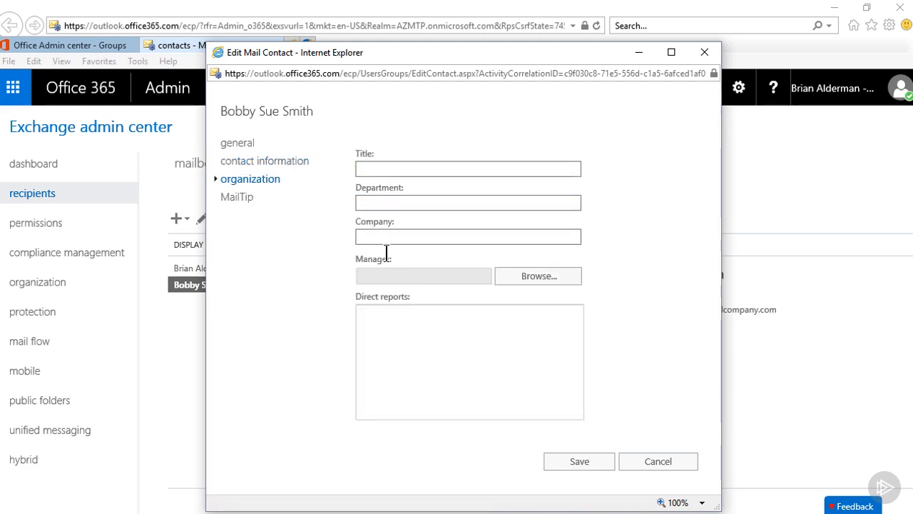
pyautogui.click(238, 201)
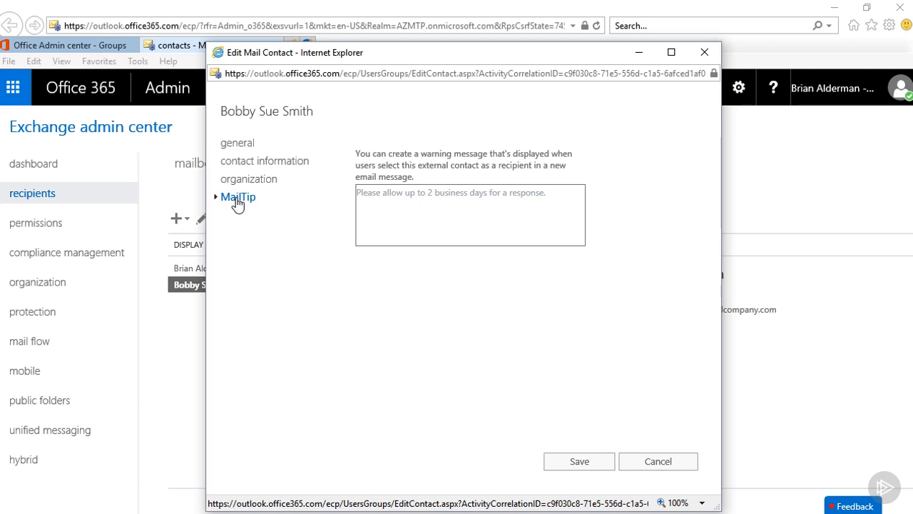
pyautogui.click(660, 462)
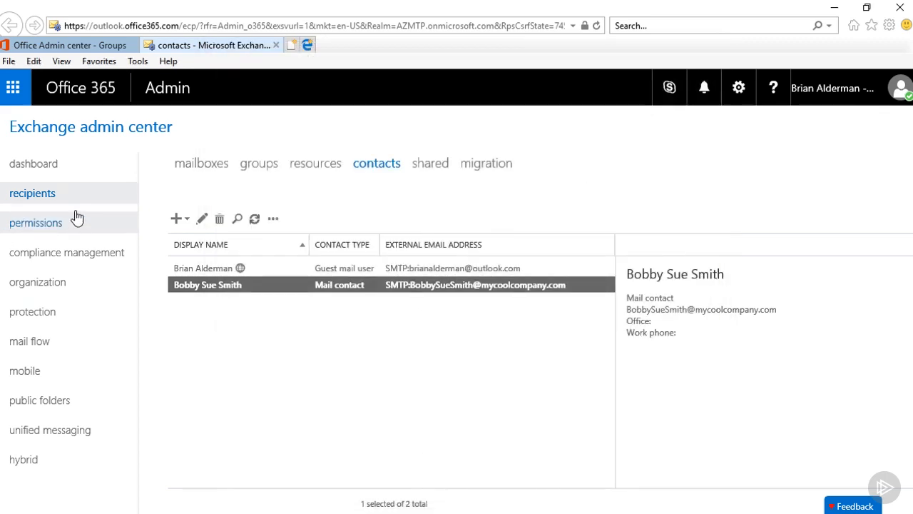
# From the groups list, open a blank new distribution group form
pyautogui.click(271, 169)
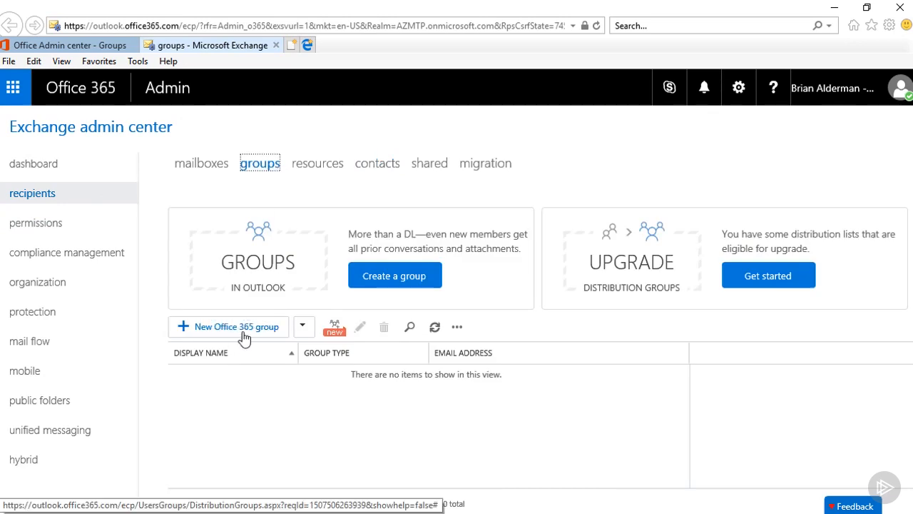
pyautogui.click(302, 327)
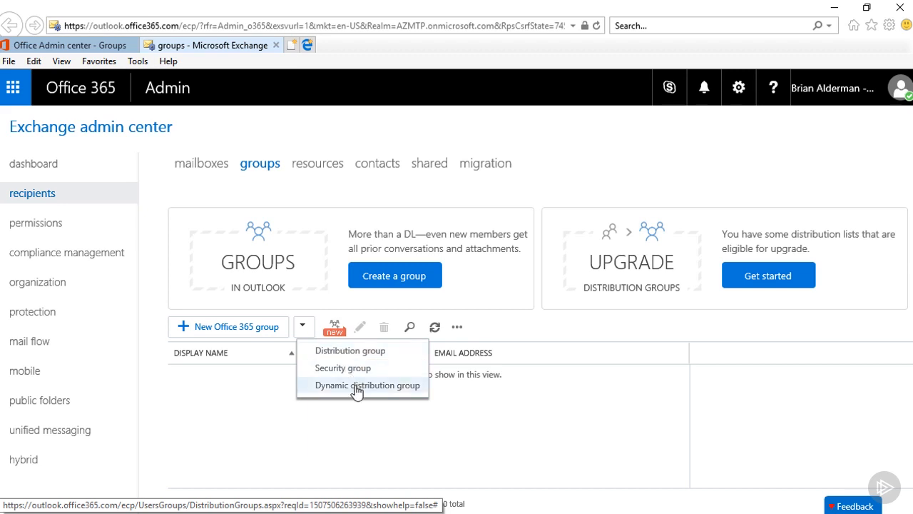
pyautogui.click(370, 350)
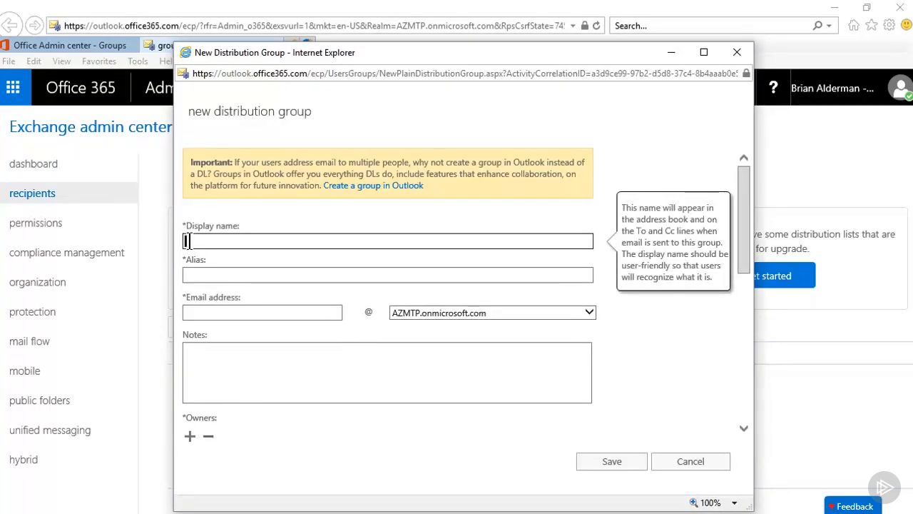
# Name the distribution group 'O365 Migration Team' with alias and email prefix O365MT, no spaces
pyautogui.write('O365')
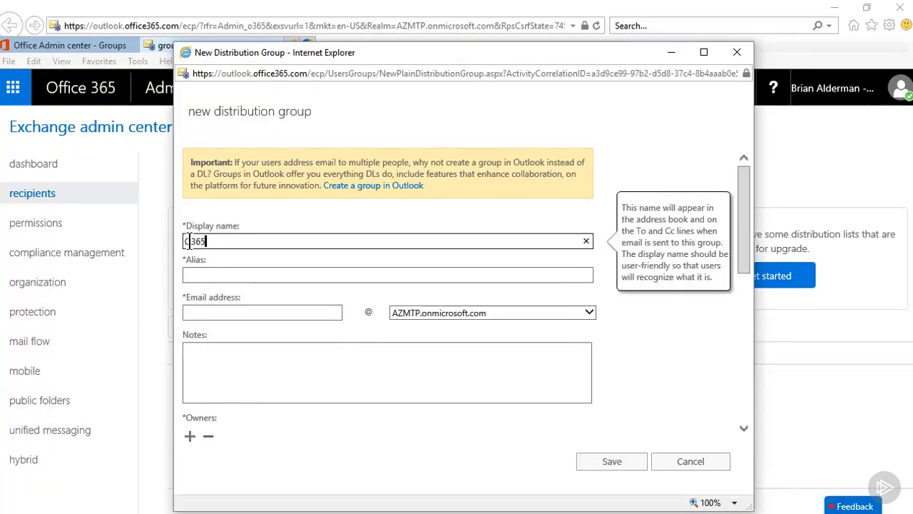
pyautogui.write(' M')
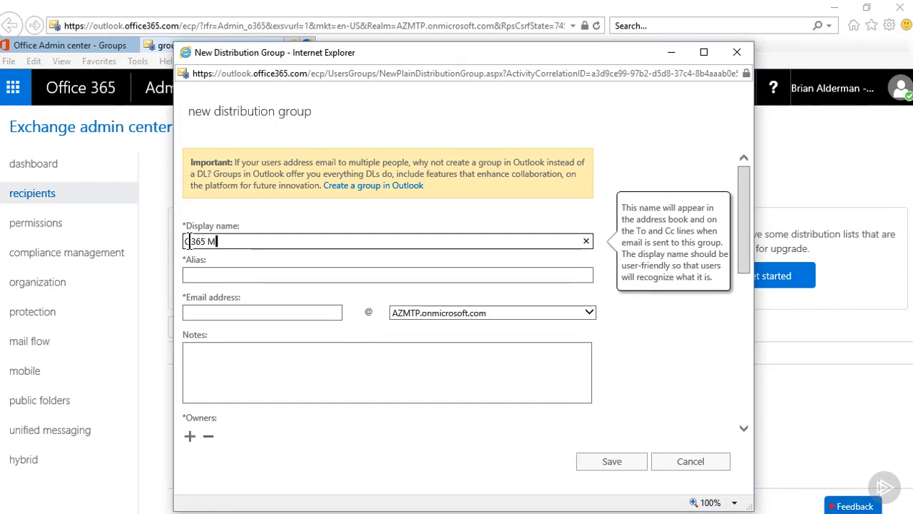
pyautogui.write('igration Team')
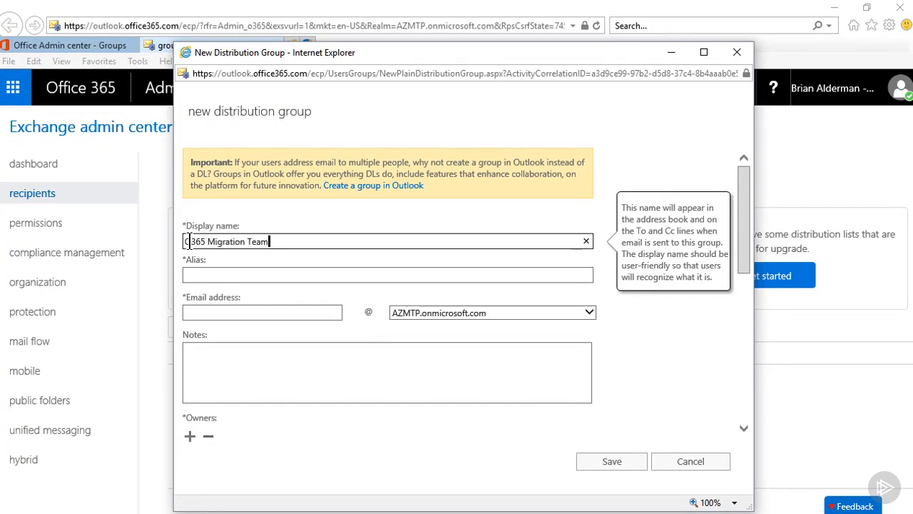
pyautogui.click(207, 278)
pyautogui.write('O365')
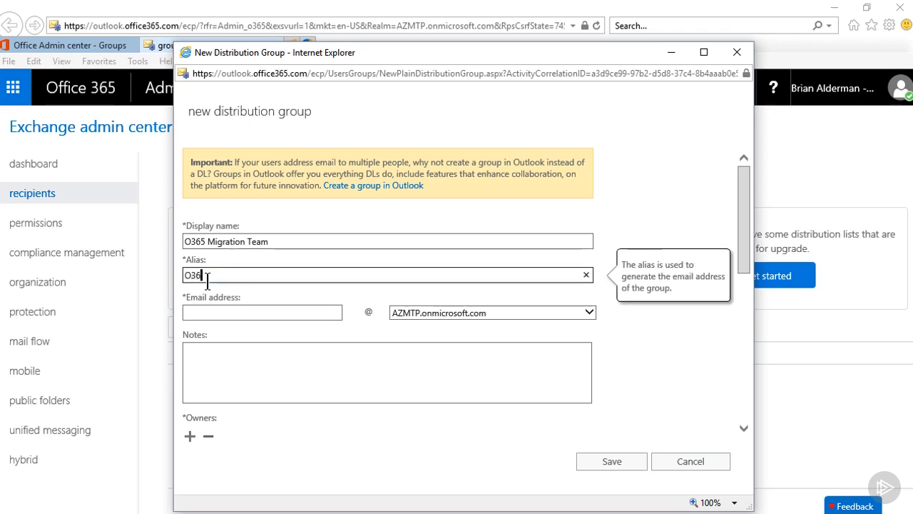
pyautogui.write(' MT')
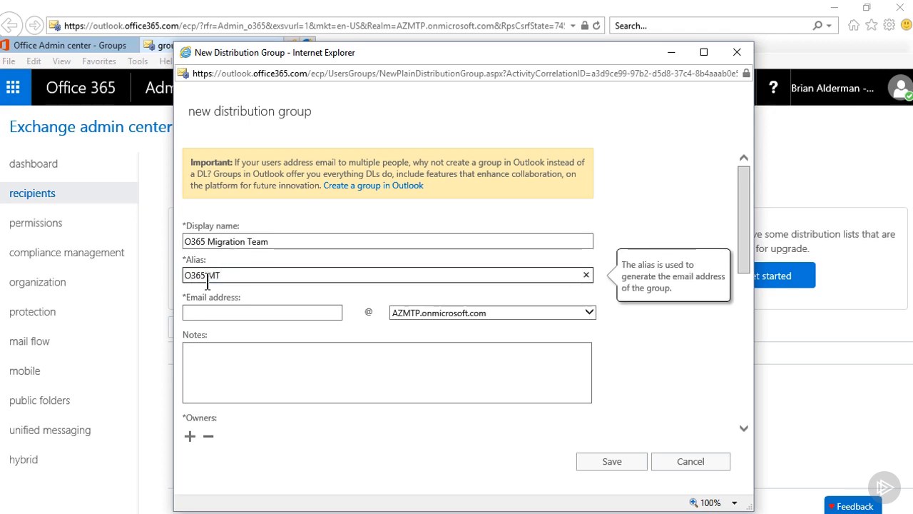
pyautogui.click(215, 313)
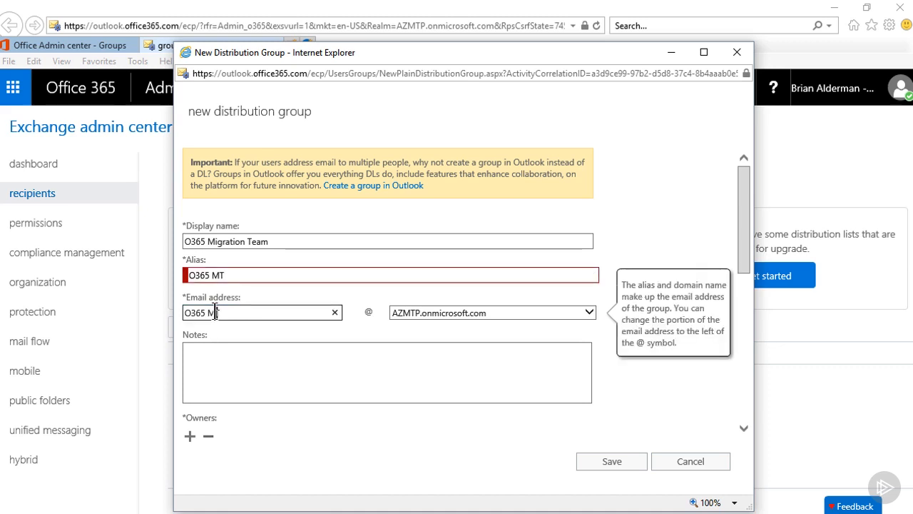
pyautogui.press('Left')
pyautogui.press('Left')
pyautogui.press('BackSpace')
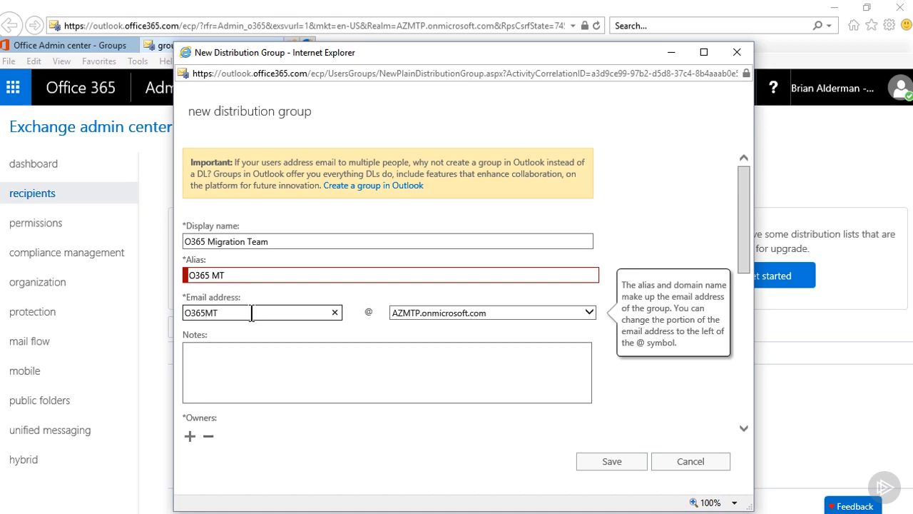
pyautogui.click(218, 277)
pyautogui.press('BackSpace')
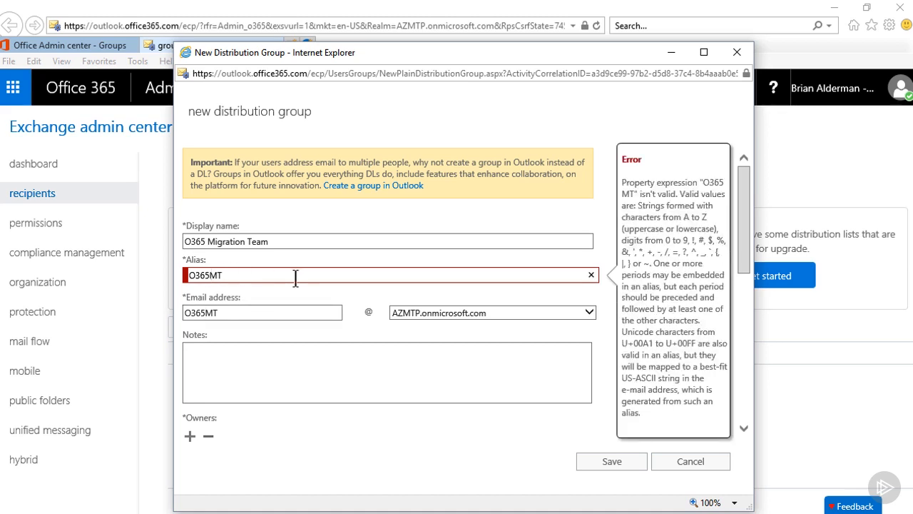
pyautogui.click(214, 351)
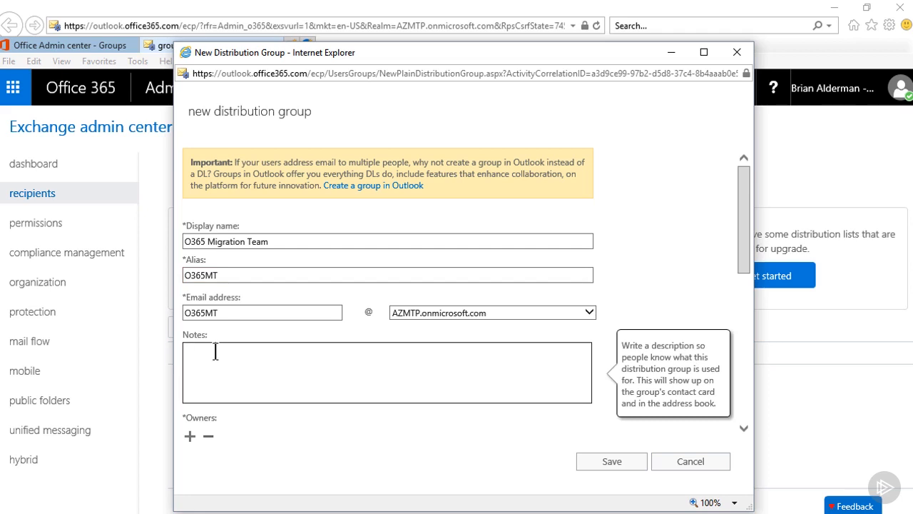
pyautogui.moveTo(746, 252); pyautogui.dragTo(748, 318)
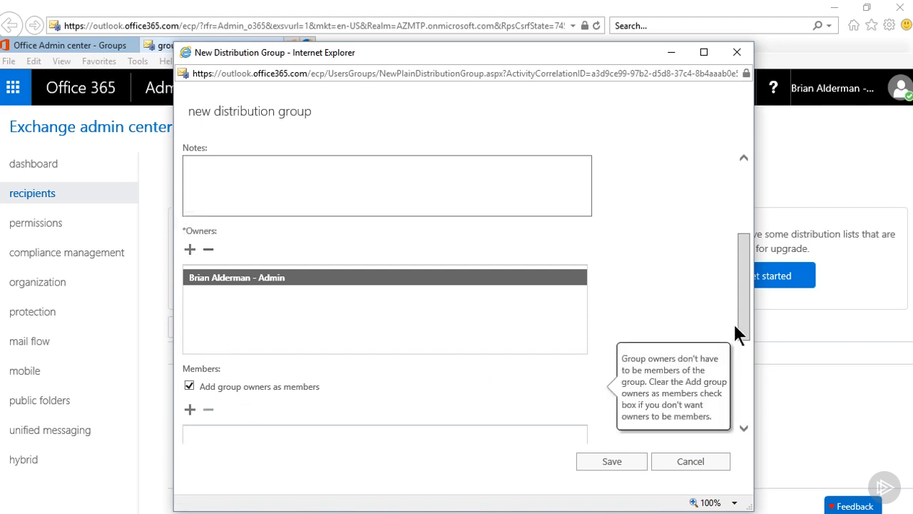
pyautogui.moveTo(739, 319); pyautogui.dragTo(741, 370)
# Add two users from the directory as members of the O365 Migration Team group
pyautogui.click(190, 276)
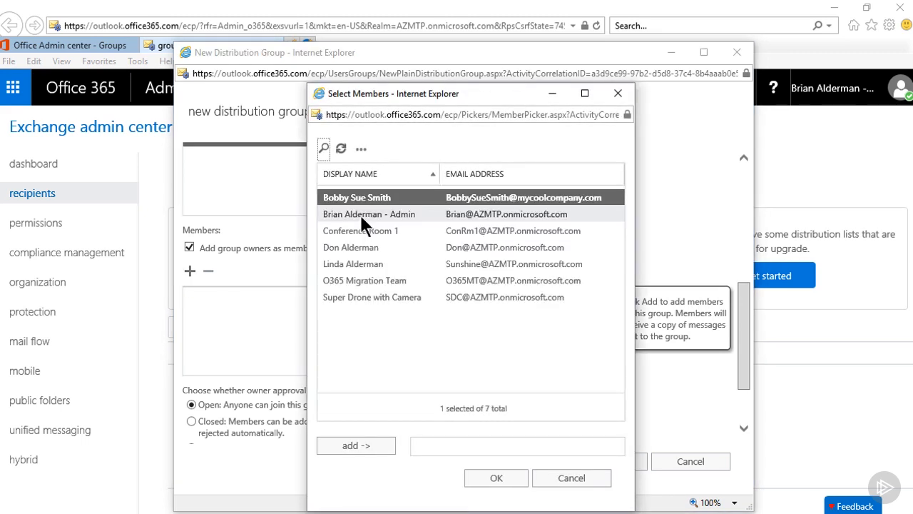
pyautogui.doubleClick(371, 205)
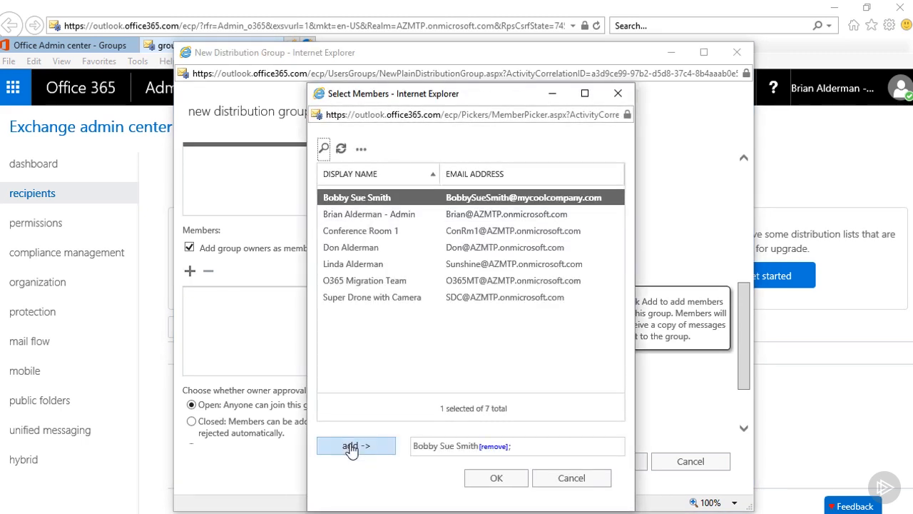
pyautogui.click(491, 477)
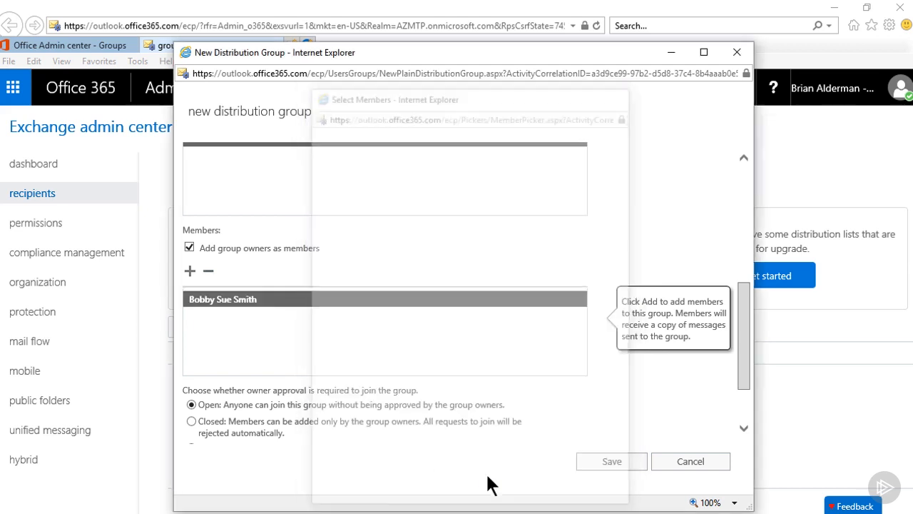
pyautogui.click(190, 270)
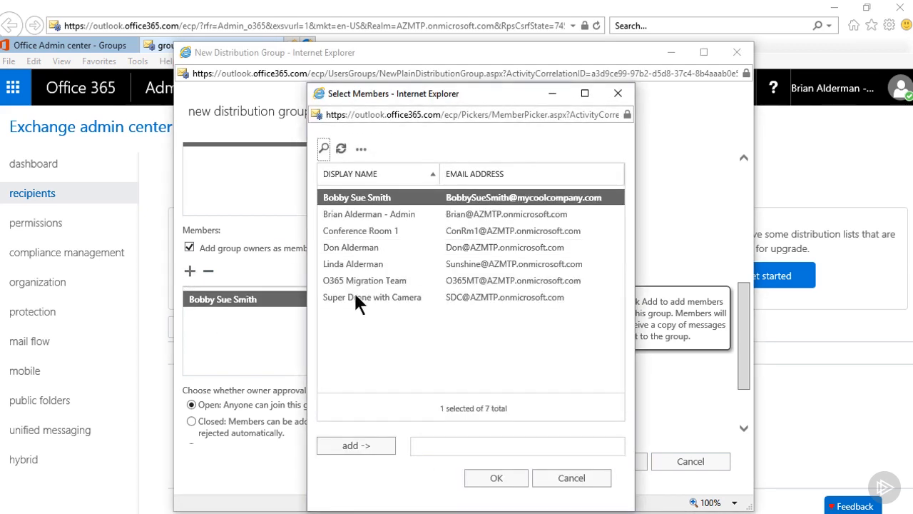
pyautogui.click(351, 264)
pyautogui.doubleClick(350, 263)
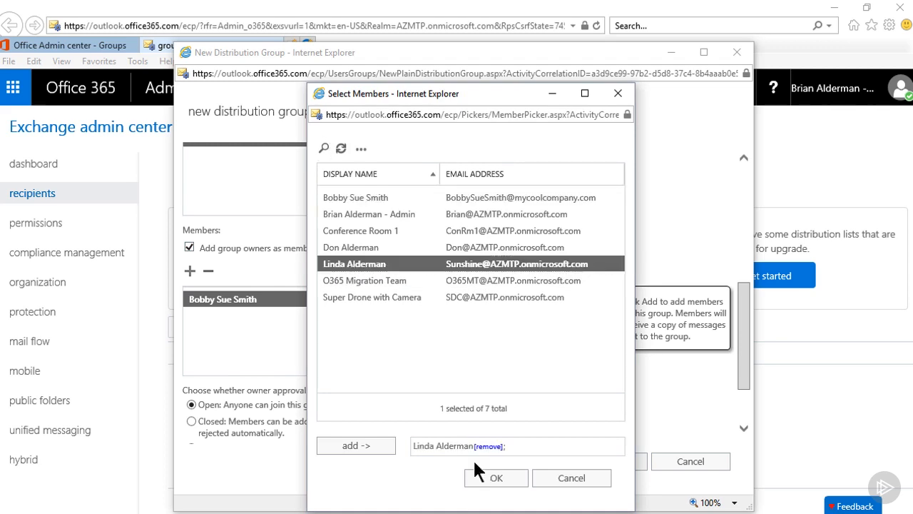
pyautogui.click(496, 477)
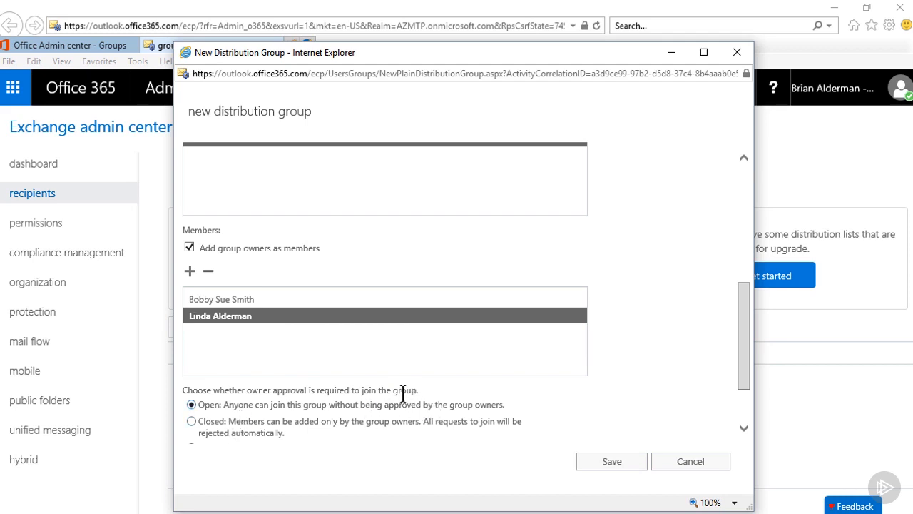
pyautogui.moveTo(743, 365); pyautogui.dragTo(745, 397)
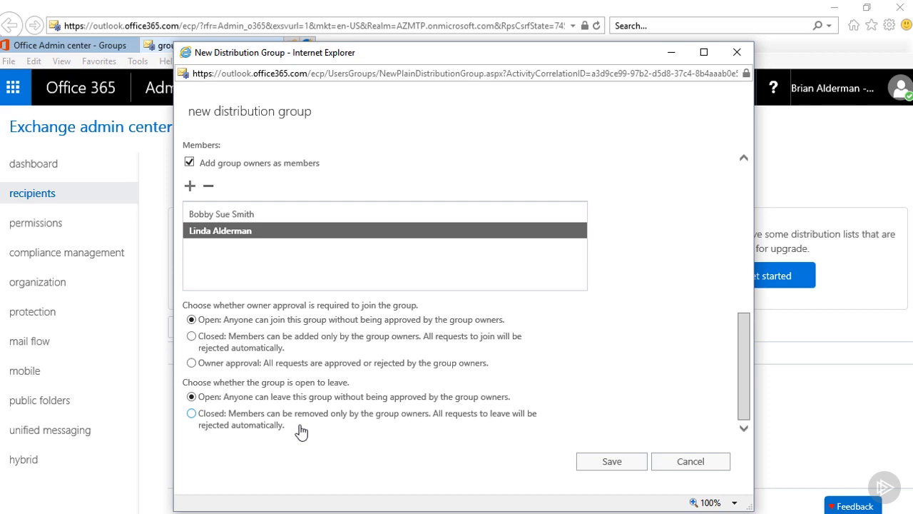
# Try saving the distribution group and dismiss the duplicate display name error
pyautogui.click(606, 464)
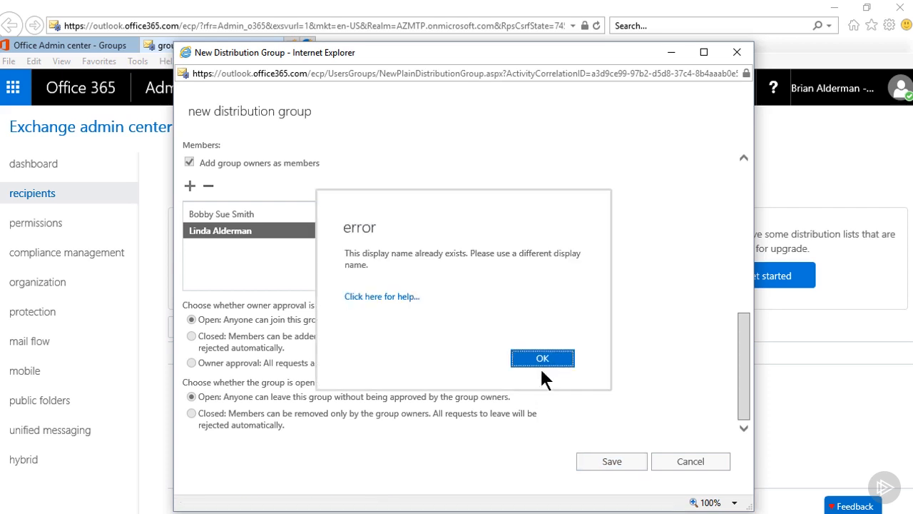
pyautogui.click(542, 359)
pyautogui.scroll(5, 542, 364)
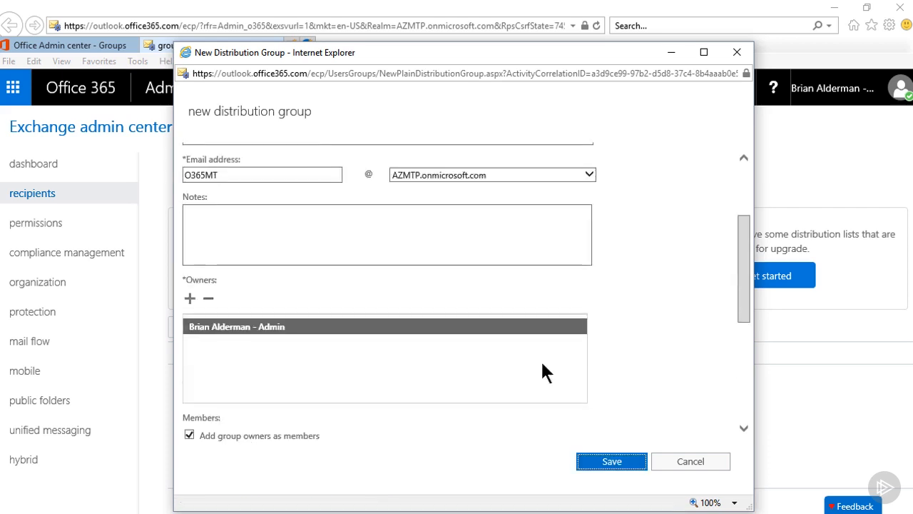
# Rename it 'O365 Migration Team Plus' with alias and email prefix O365MTP, and save
pyautogui.click(220, 276)
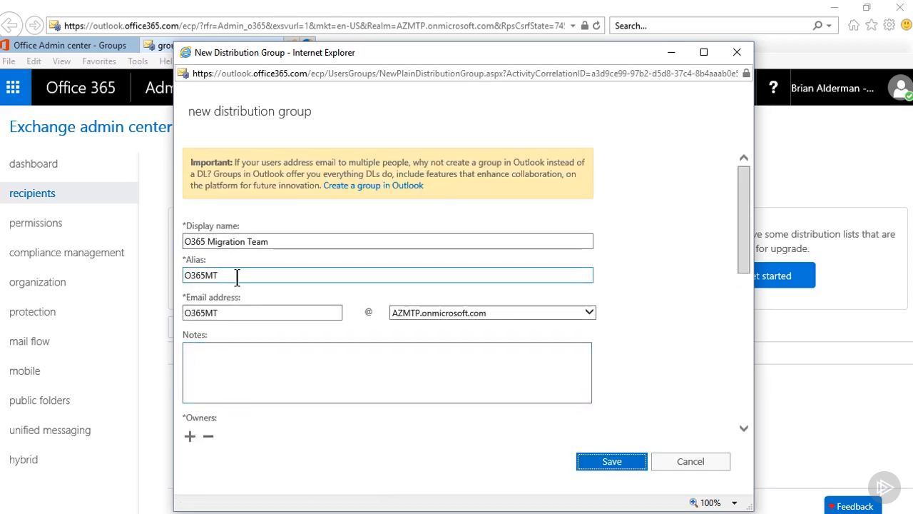
pyautogui.click(275, 242)
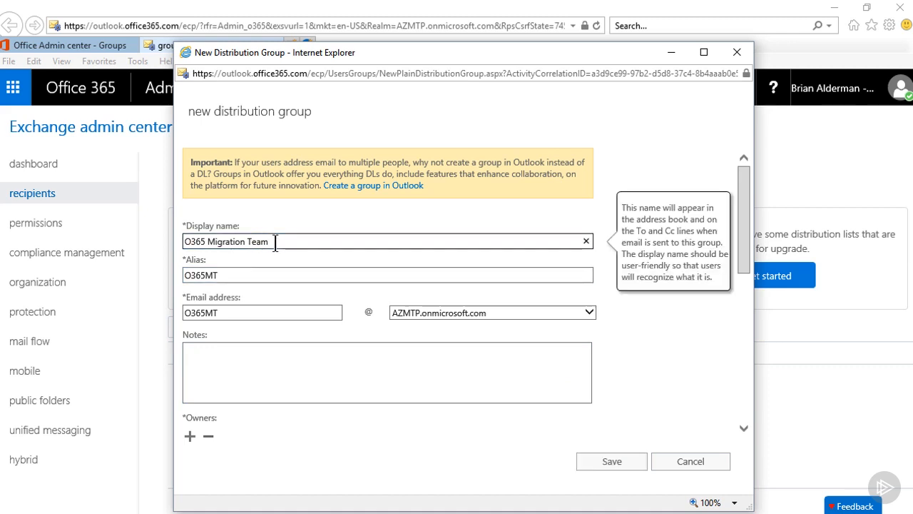
pyautogui.write('F')
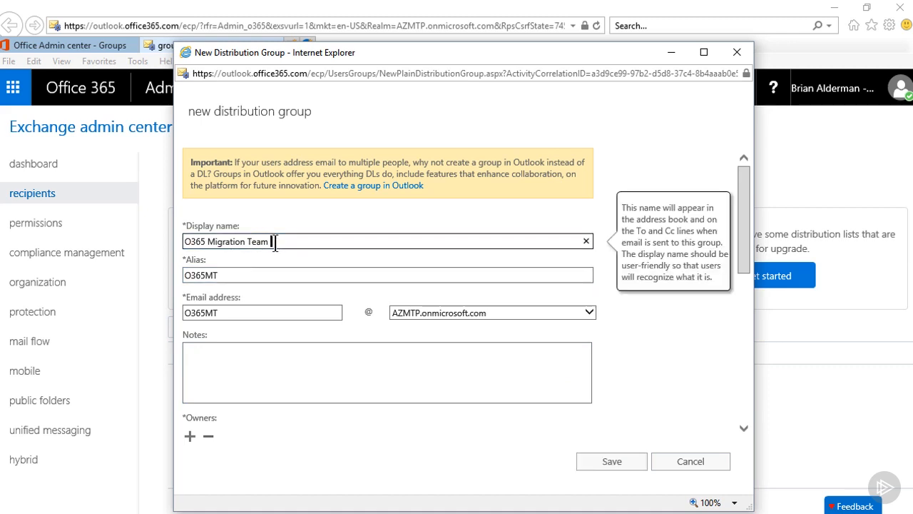
pyautogui.write('lus')
pyautogui.click(244, 279)
pyautogui.write('P')
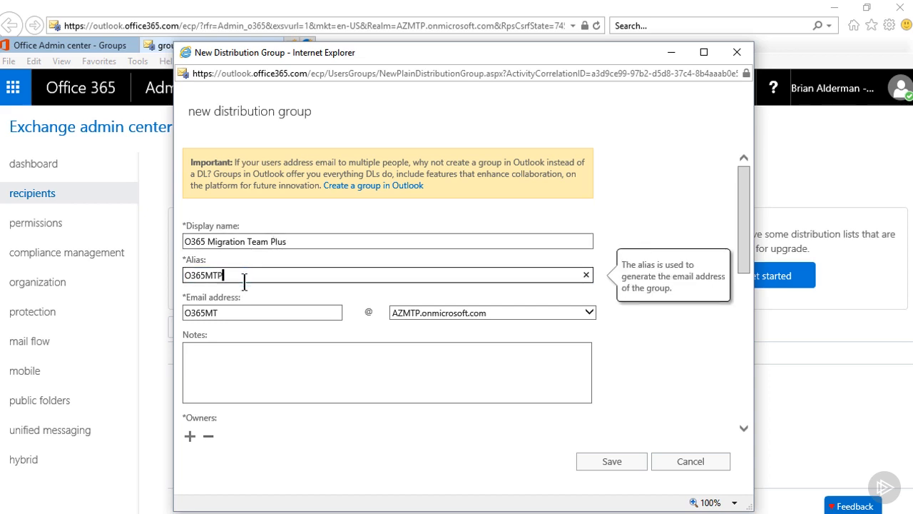
pyautogui.click(223, 314)
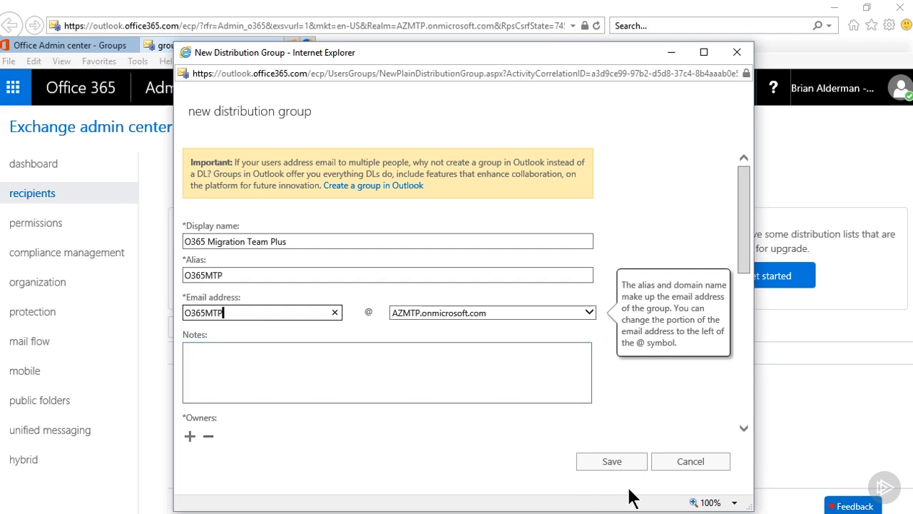
pyautogui.click(607, 462)
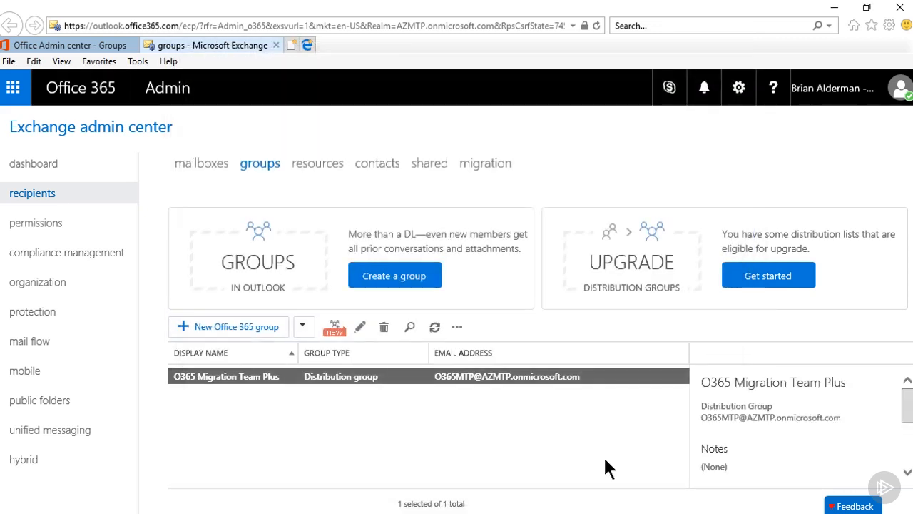
# Start a new security group named 'O365 MT Security'
pyautogui.click(302, 326)
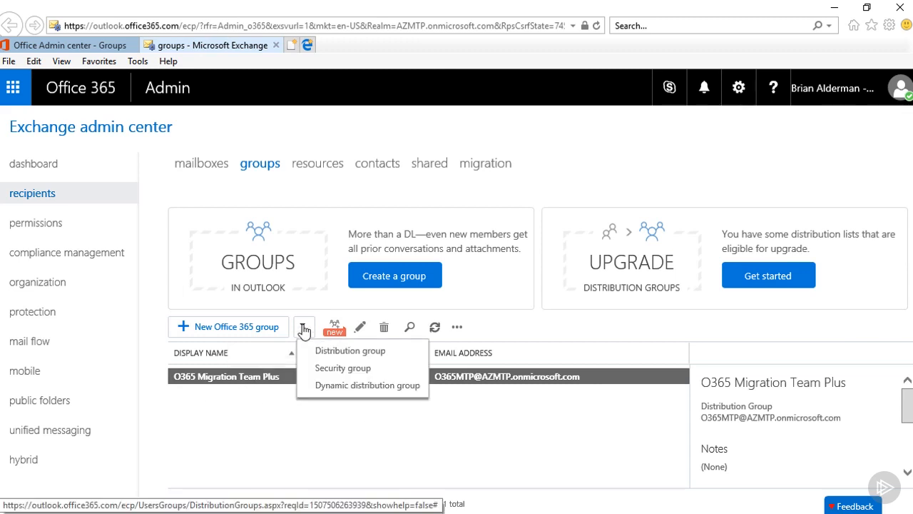
pyautogui.click(325, 371)
pyautogui.click(318, 243)
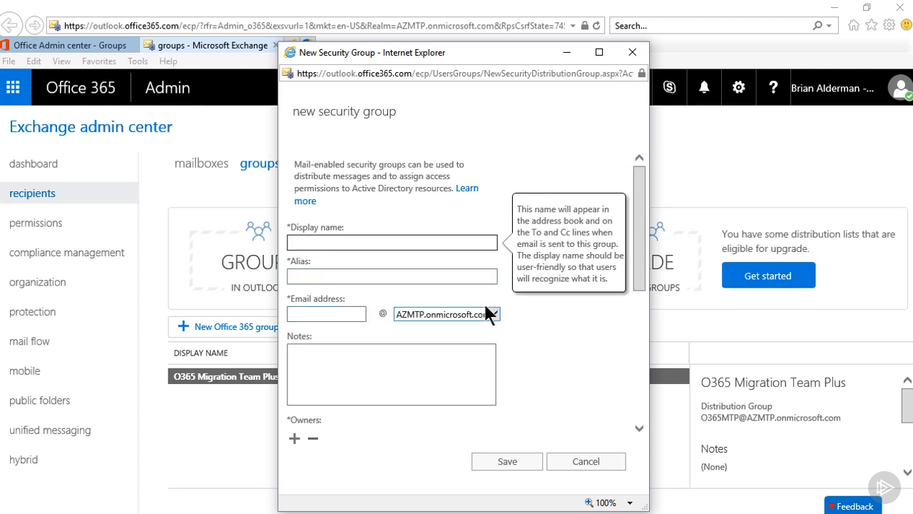
pyautogui.moveTo(643, 278); pyautogui.dragTo(649, 408)
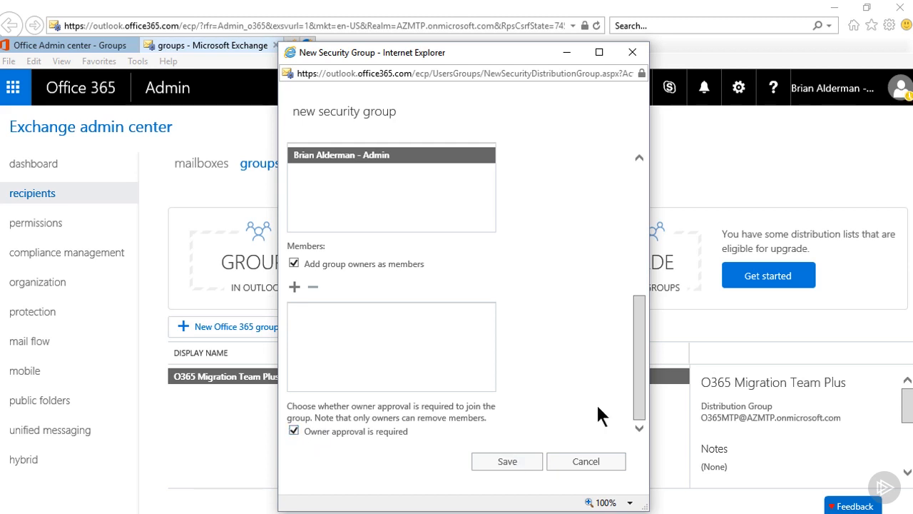
pyautogui.moveTo(638, 393); pyautogui.dragTo(642, 239)
pyautogui.click(359, 240)
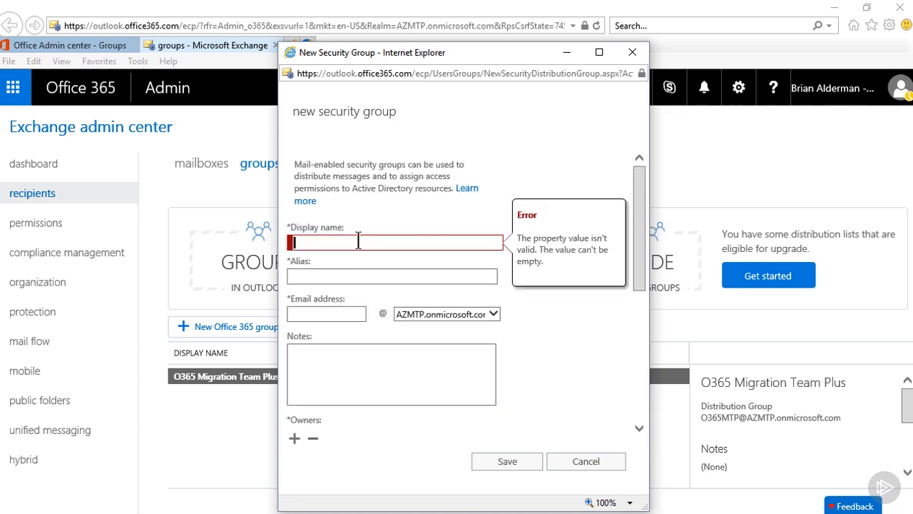
pyautogui.write('O365 MT Security')
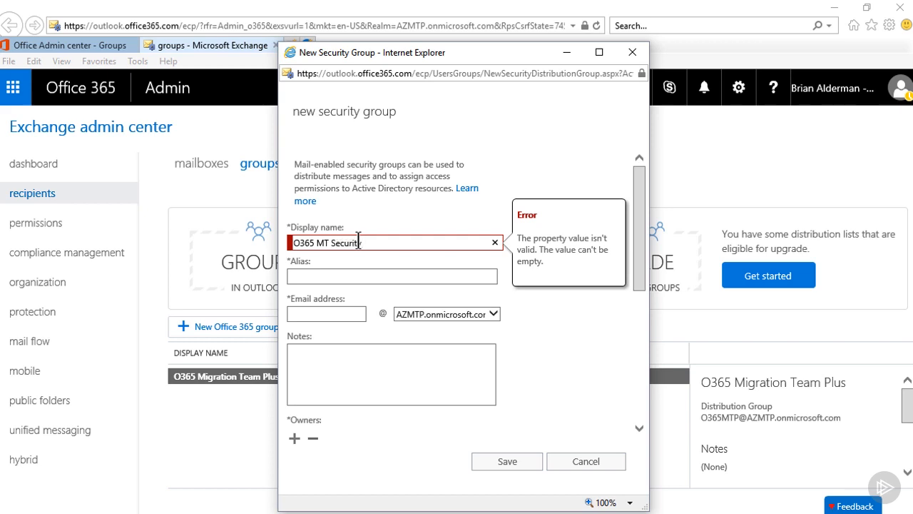
# Give the security group alias and email address O365MTS and save it
pyautogui.click(330, 276)
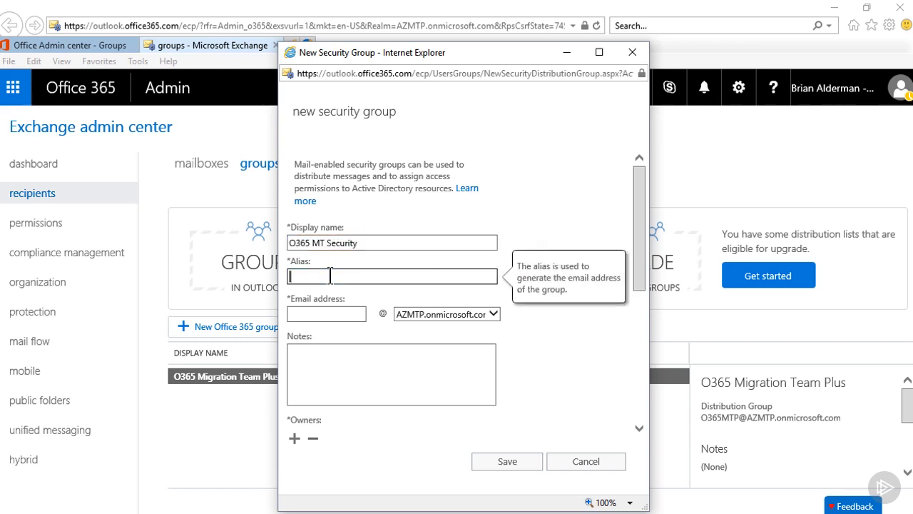
pyautogui.write('O365MTS')
pyautogui.click(326, 314)
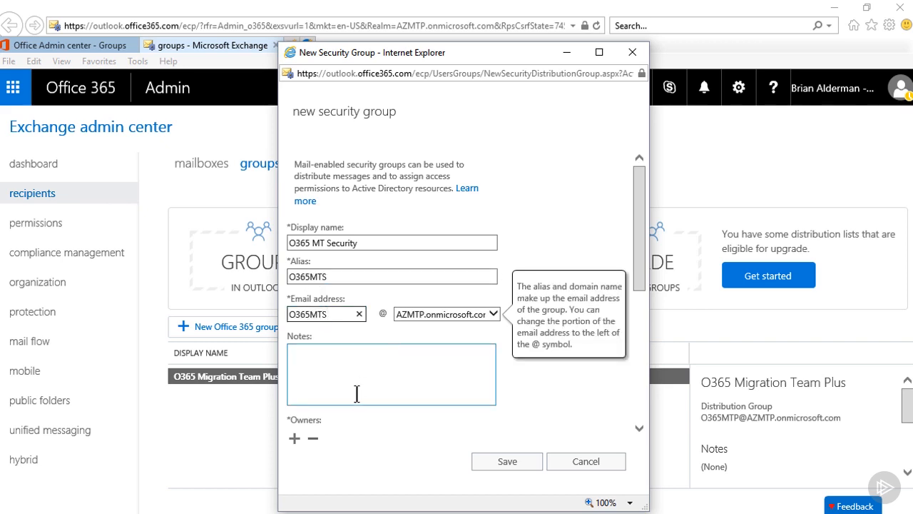
pyautogui.click(498, 462)
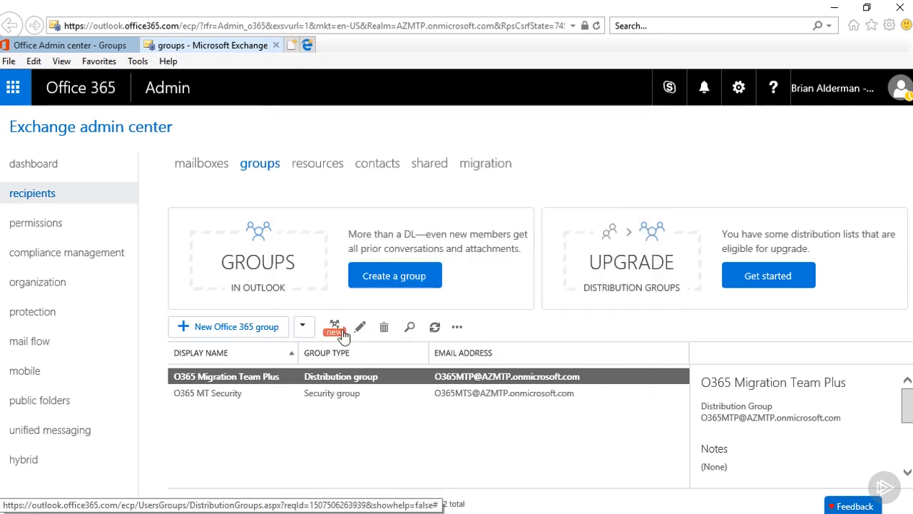
# Start a dynamic distribution group named 'You Never Know' with alias YNK
pyautogui.click(303, 328)
pyautogui.click(319, 387)
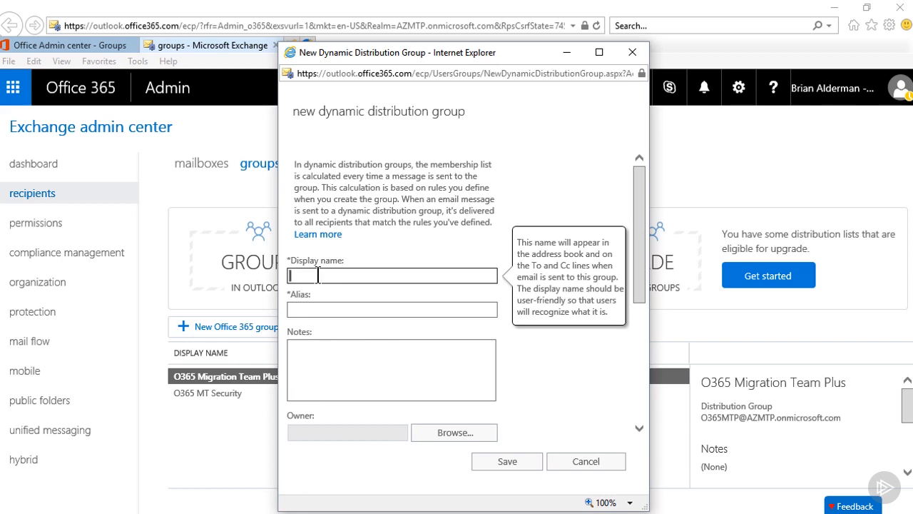
pyautogui.write('You Never Know')
pyautogui.click(309, 308)
pyautogui.write('YNK')
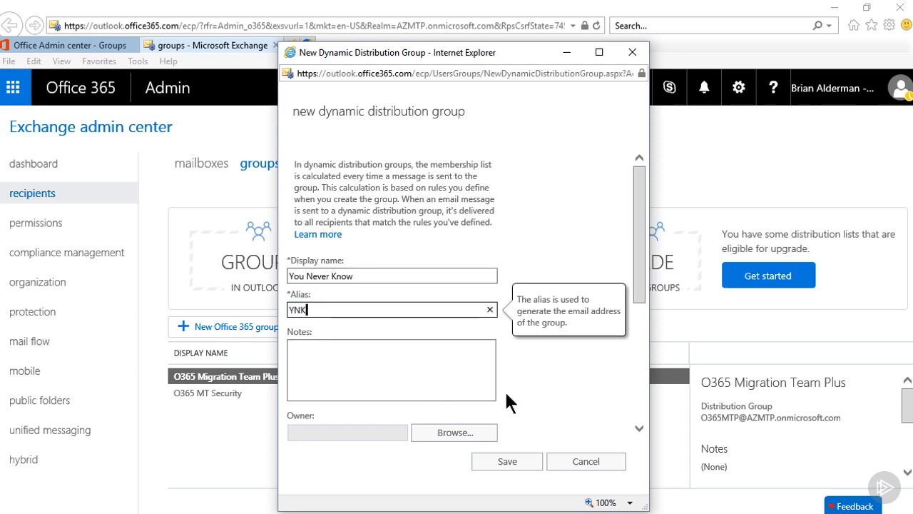
# Make the admin the owner, limit recipients to Exchange mailbox users and resource mailboxes, and save
pyautogui.moveTo(642, 290); pyautogui.dragTo(646, 417)
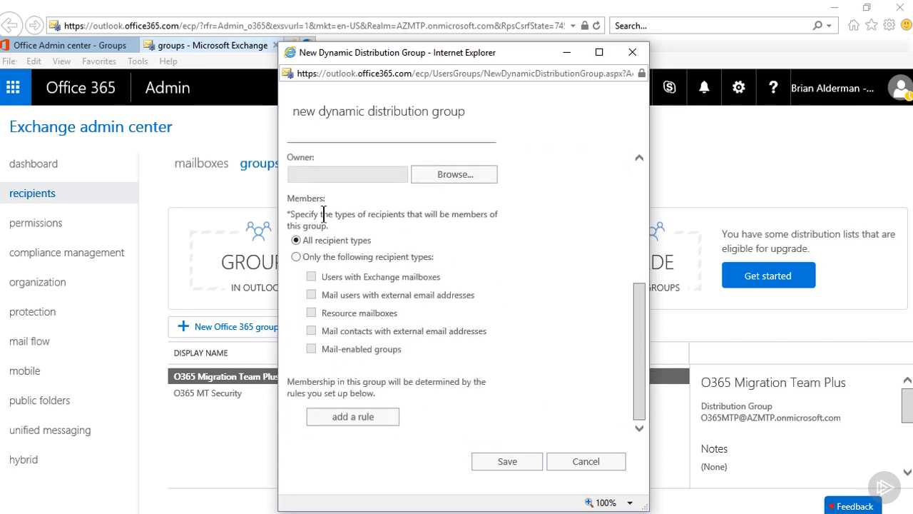
pyautogui.click(461, 177)
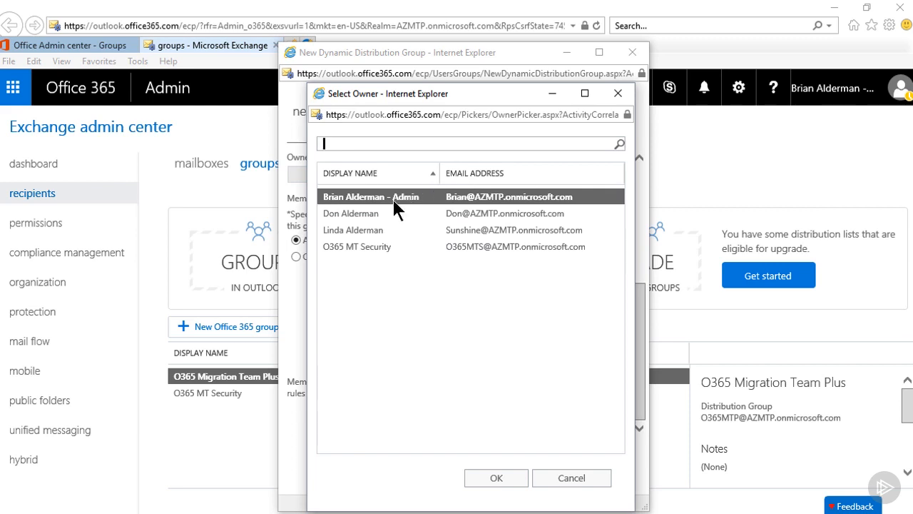
pyautogui.doubleClick(392, 197)
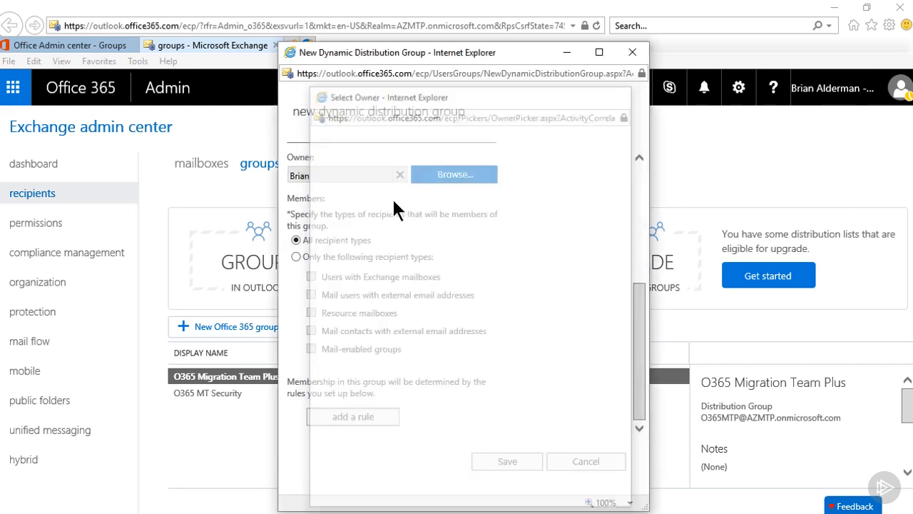
pyautogui.click(299, 257)
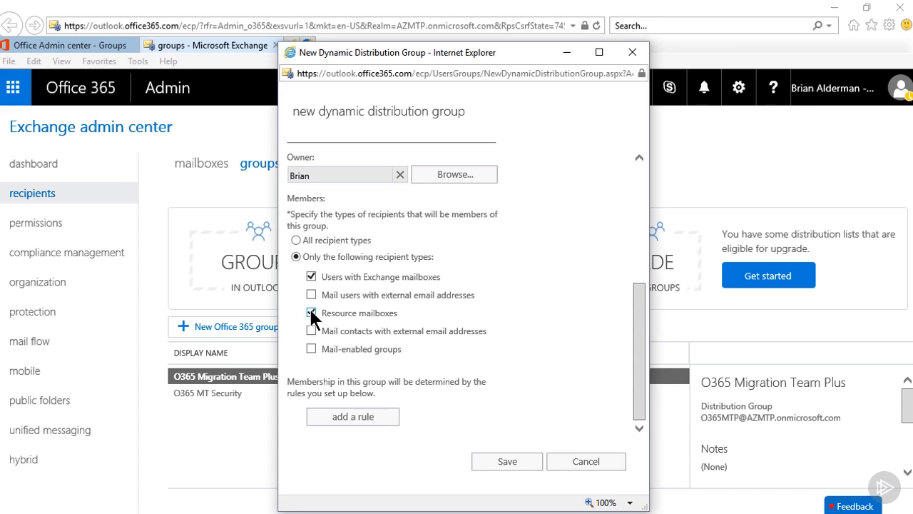
pyautogui.click(504, 462)
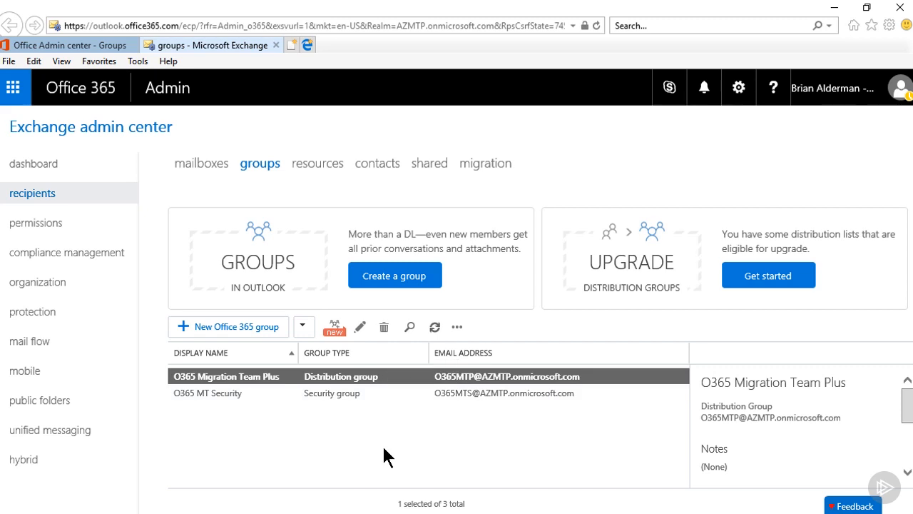
# Start a dynamic distribution group named 'Rule Based' with alias RB1
pyautogui.click(302, 326)
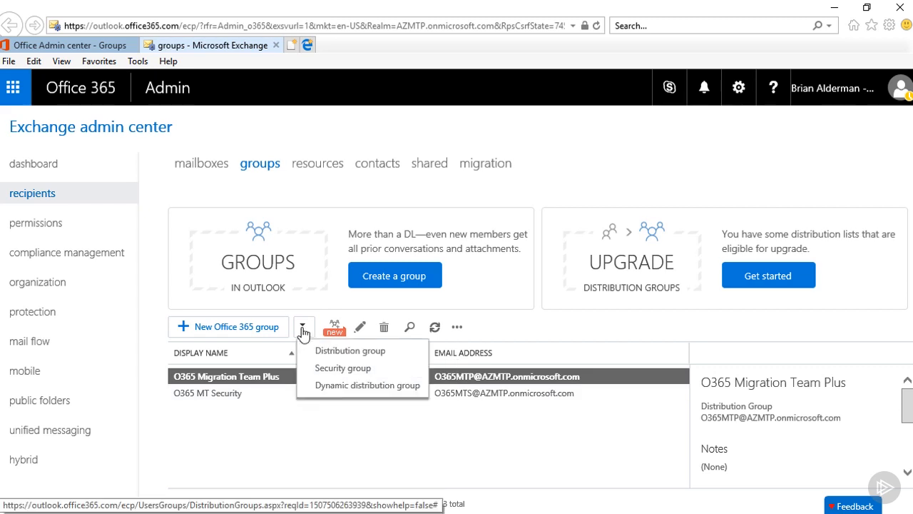
pyautogui.click(348, 391)
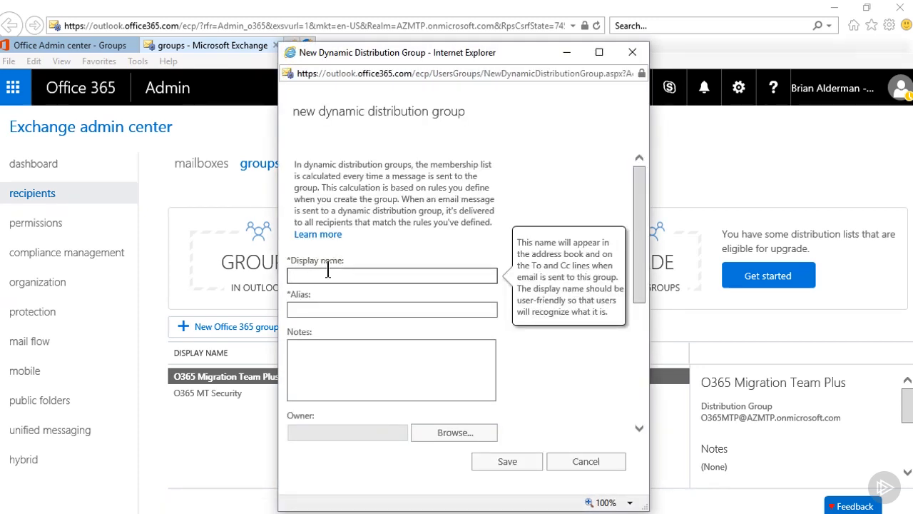
pyautogui.write('Rule Based')
pyautogui.click(315, 308)
pyautogui.write('R')
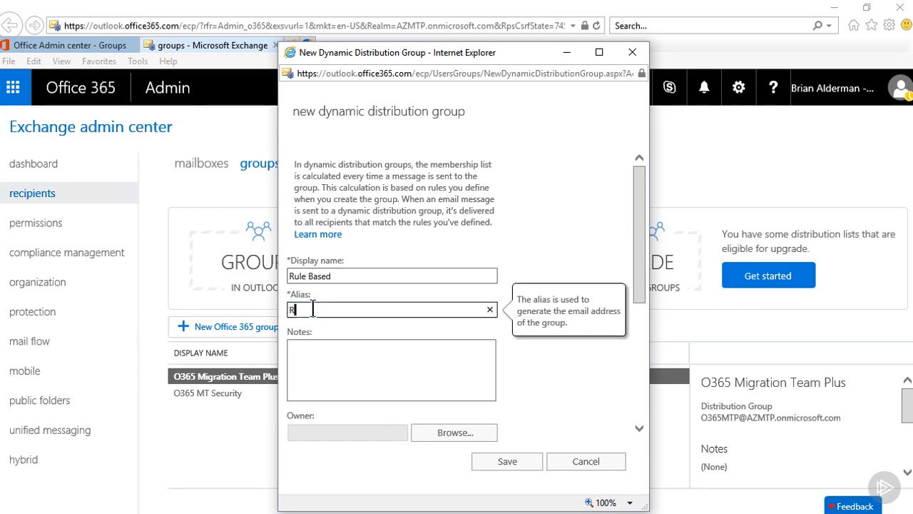
pyautogui.write('B1')
# Set the admin account as owner and add a first, still empty membership rule
pyautogui.click(642, 282)
pyautogui.scroll(-3, 642, 286)
pyautogui.click(459, 308)
pyautogui.click(407, 200)
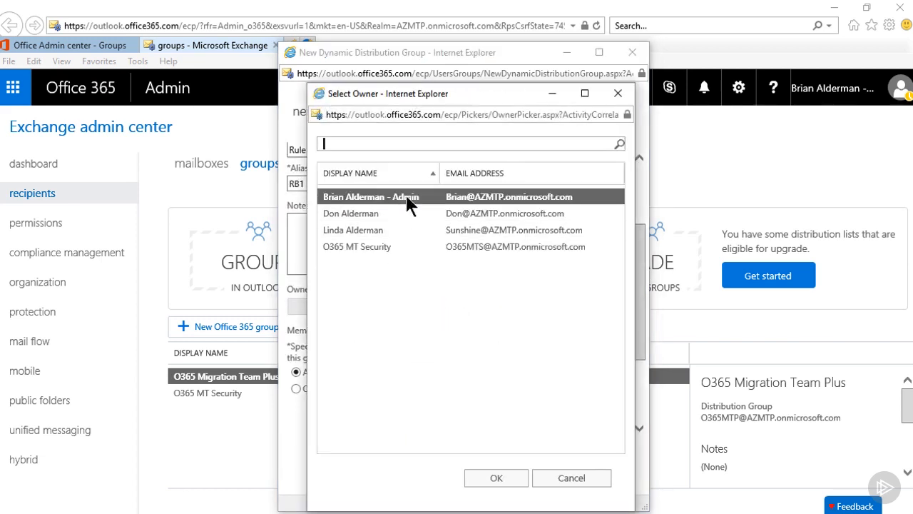
pyautogui.doubleClick(408, 202)
pyautogui.scroll(-2, 640, 357)
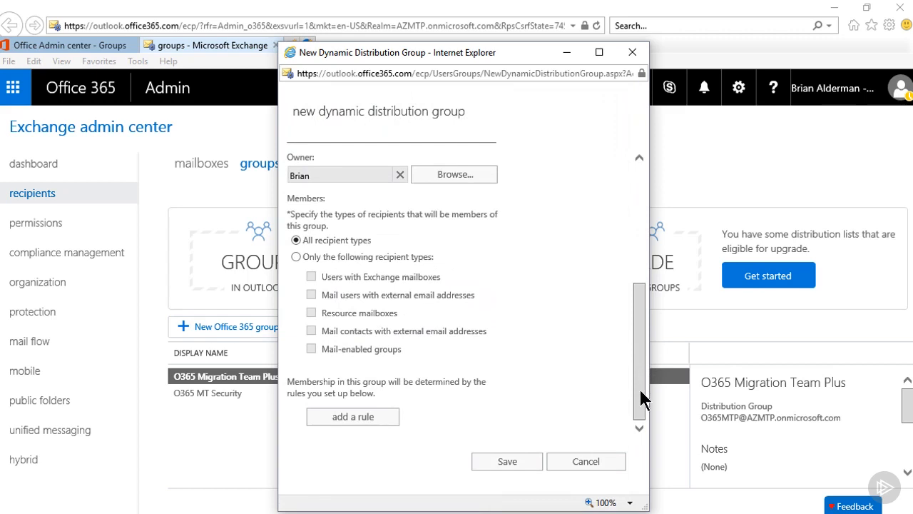
pyautogui.click(355, 416)
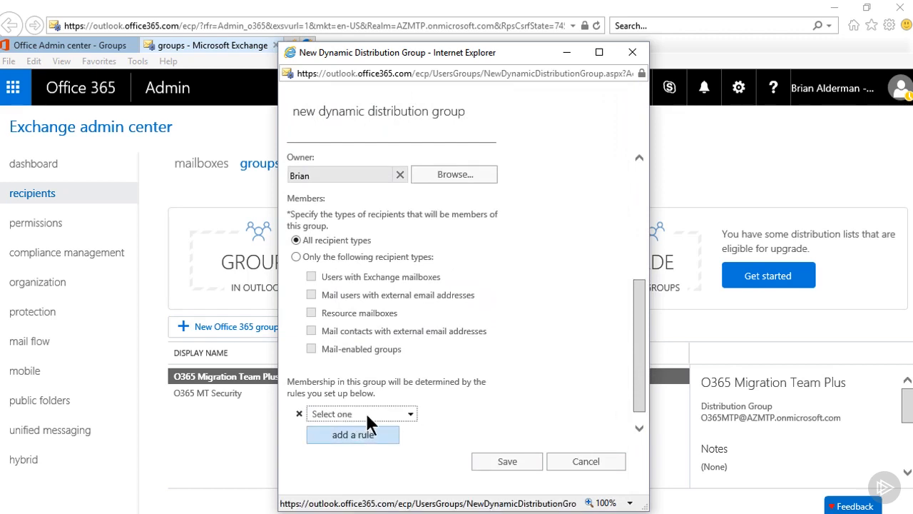
pyautogui.click(409, 415)
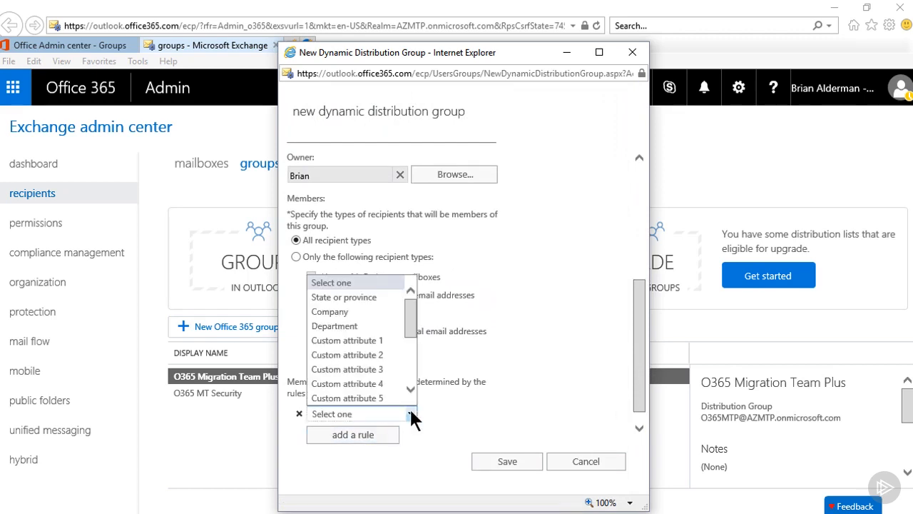
# Base the membership rule on Department and add 'IT' as its value
pyautogui.click(353, 325)
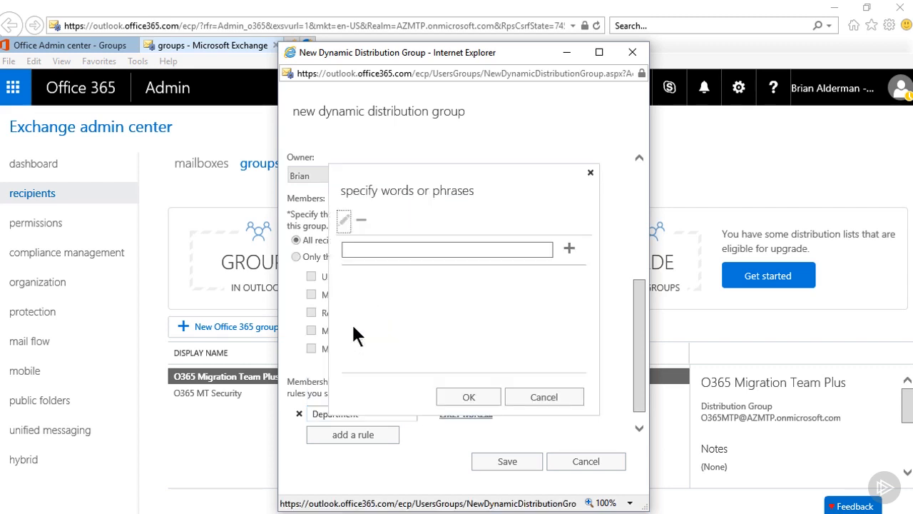
pyautogui.click(370, 251)
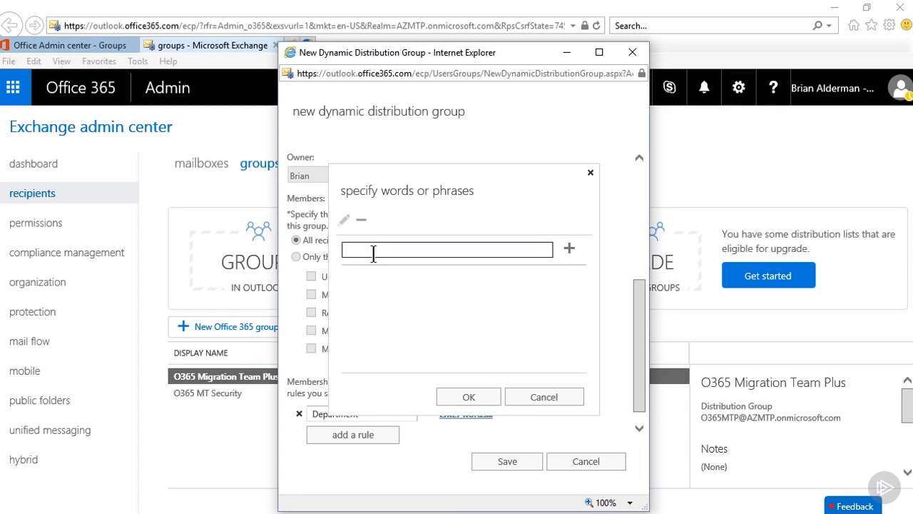
pyautogui.write('IT')
pyautogui.click(568, 249)
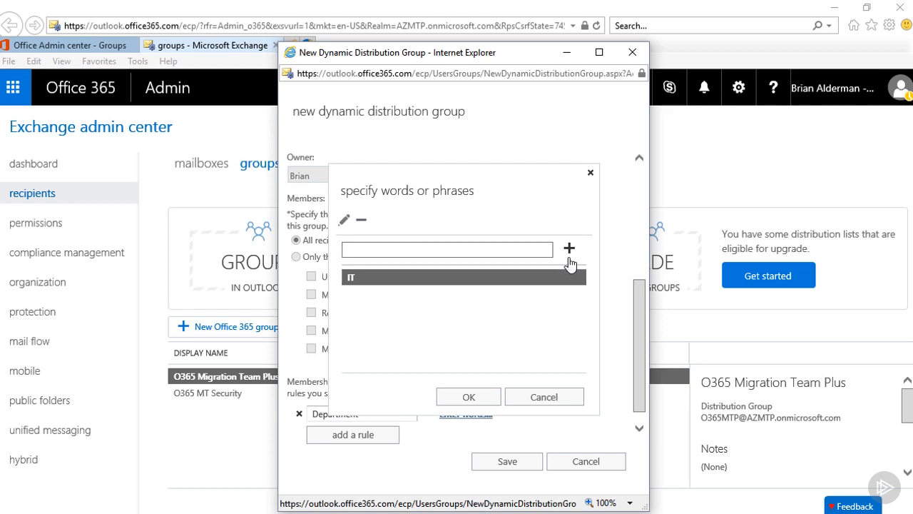
# Confirm the Department IT rule, save the Rule Based group, and go to the dashboard
pyautogui.click(473, 397)
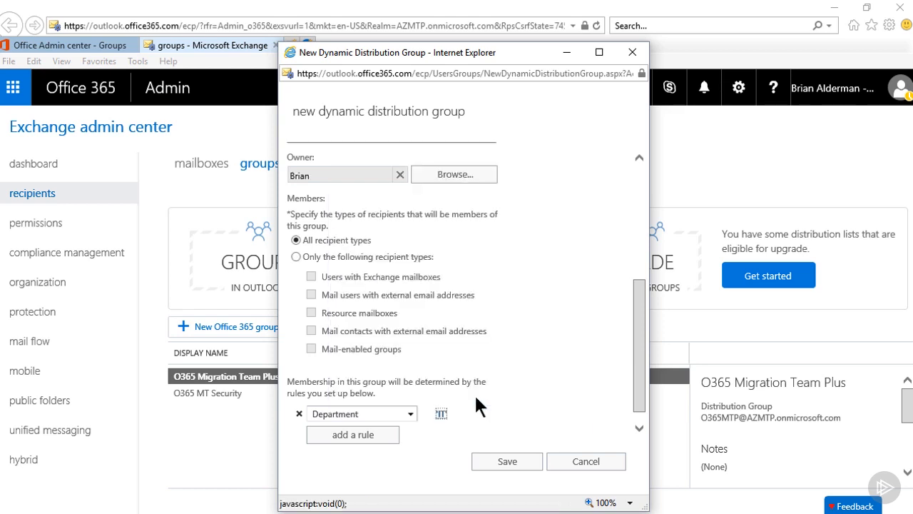
pyautogui.click(499, 459)
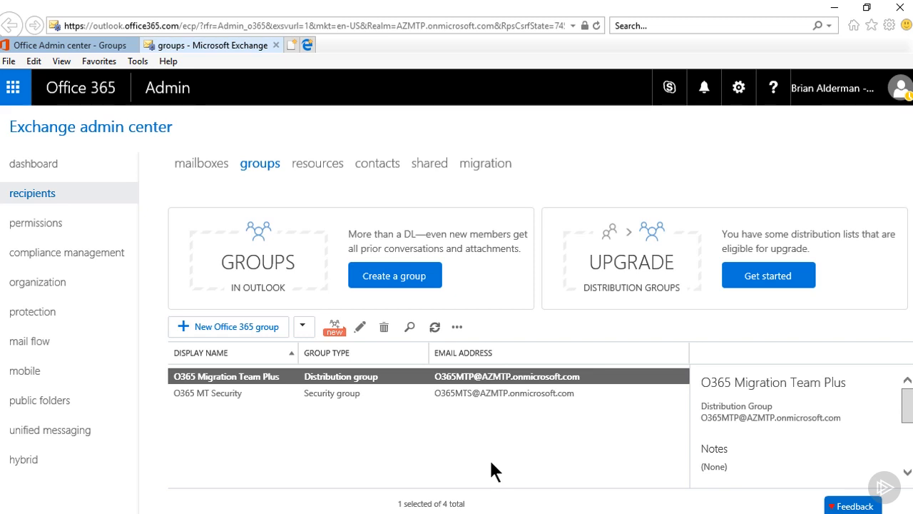
pyautogui.click(48, 170)
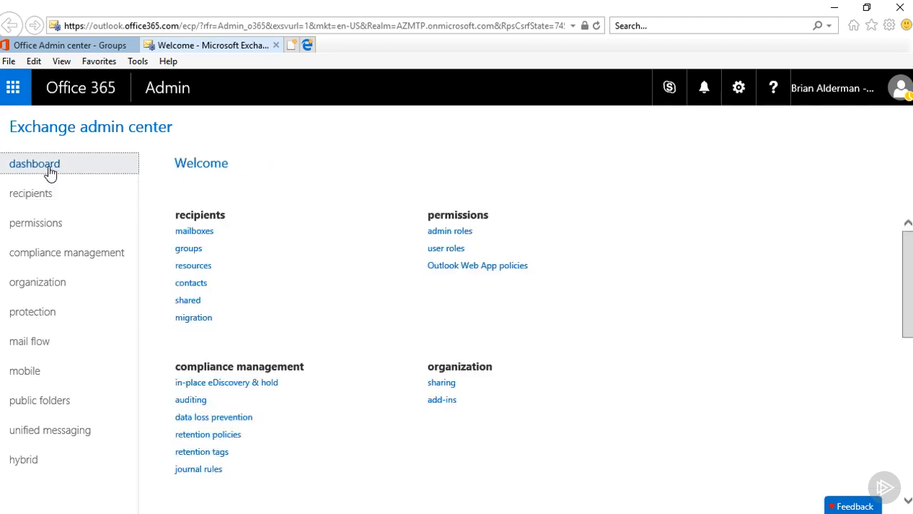